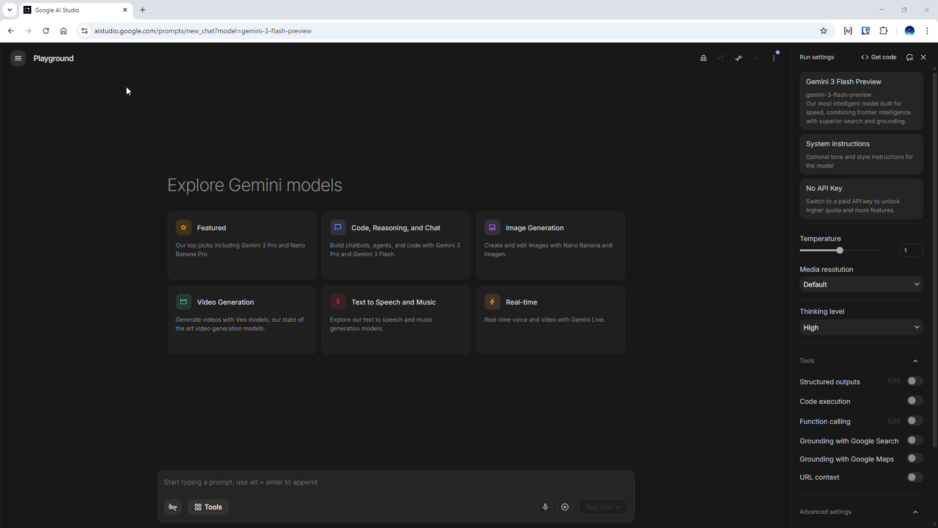
{"action": "left_click_drag", "start_coordinate": [178, 31], "coordinate": [64, 41]}
{"action": "key", "text": "ctrl+c"}
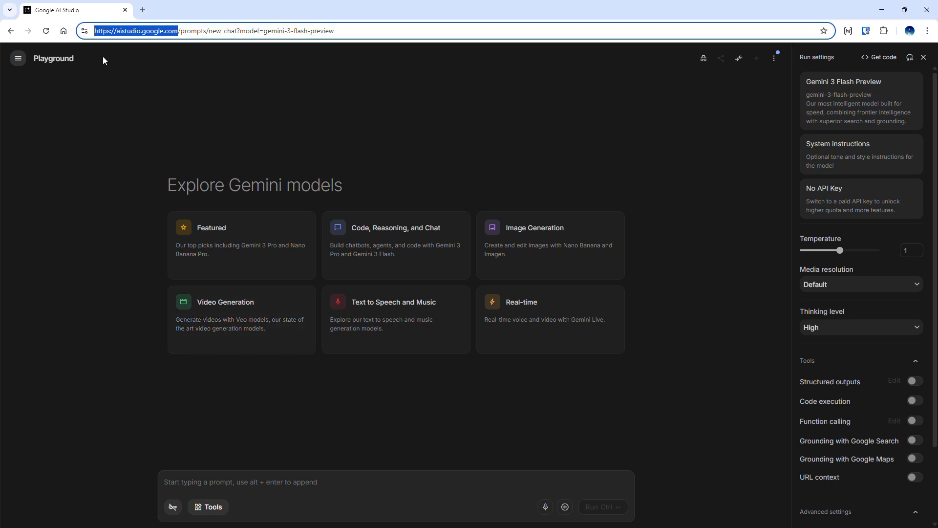
{"action": "left_click", "coordinate": [142, 10]}
{"action": "key", "text": "ctrl+v"}
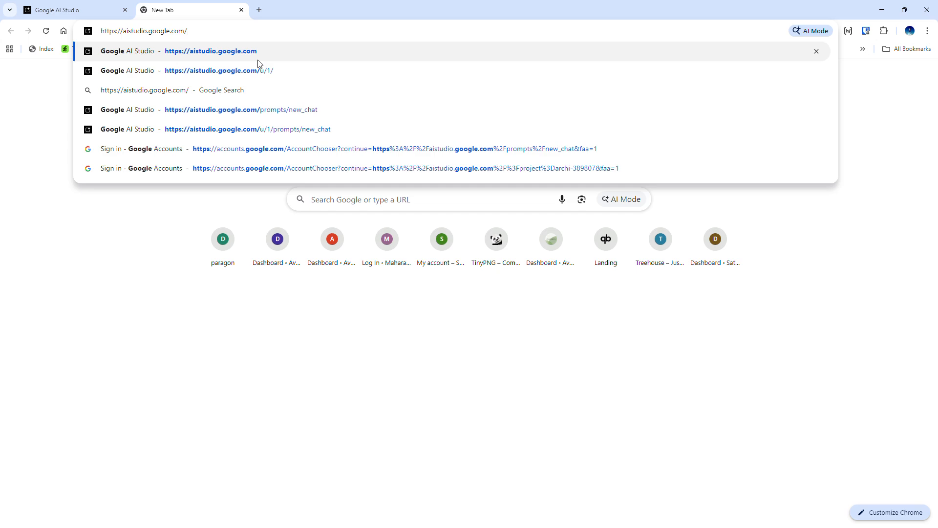
{"action": "left_click", "coordinate": [242, 9]}
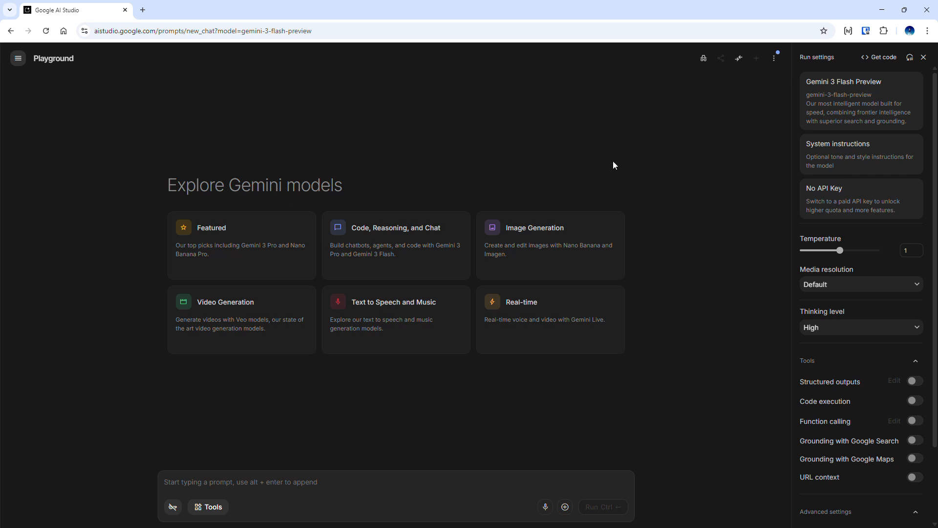
Browse the available models in the Live, Images, Video, Audio and Gemma categories
{"action": "left_click", "coordinate": [822, 117]}
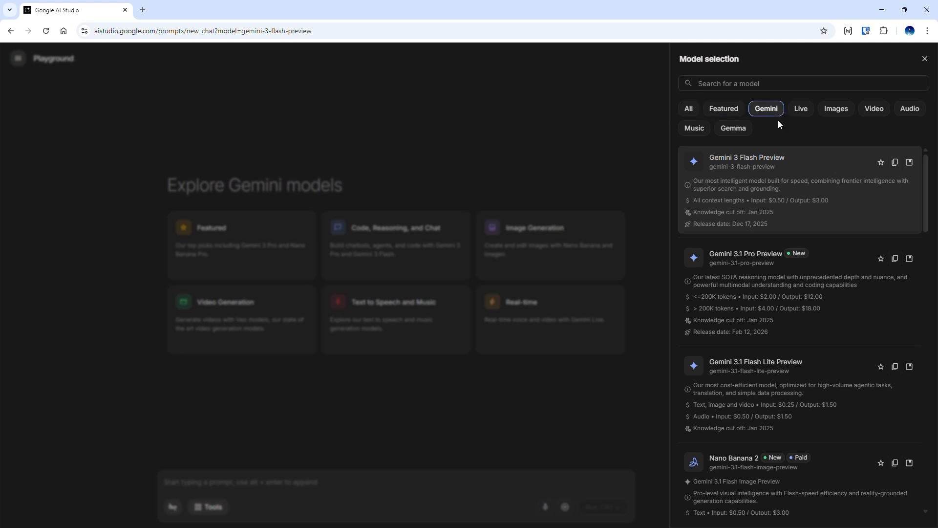
{"action": "left_click", "coordinate": [799, 113]}
{"action": "mouse_move", "coordinate": [702, 226]}
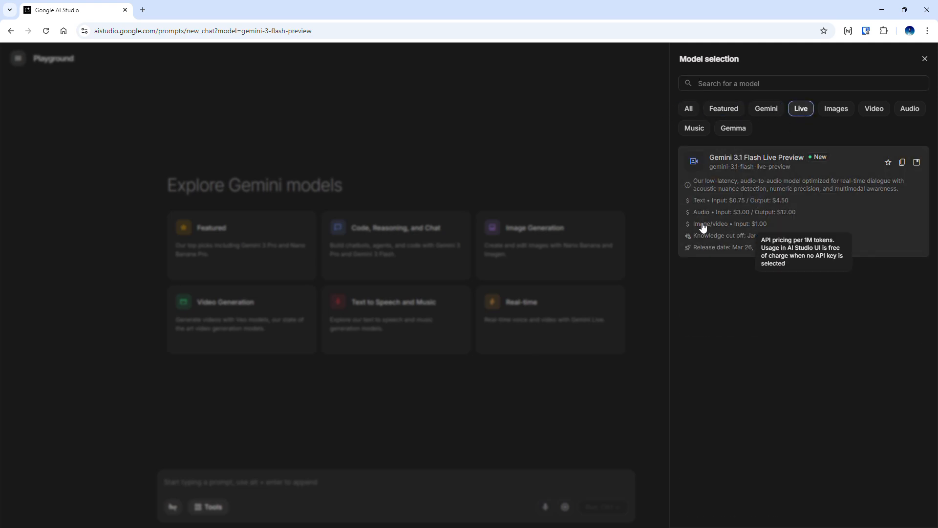
{"action": "left_click", "coordinate": [833, 110]}
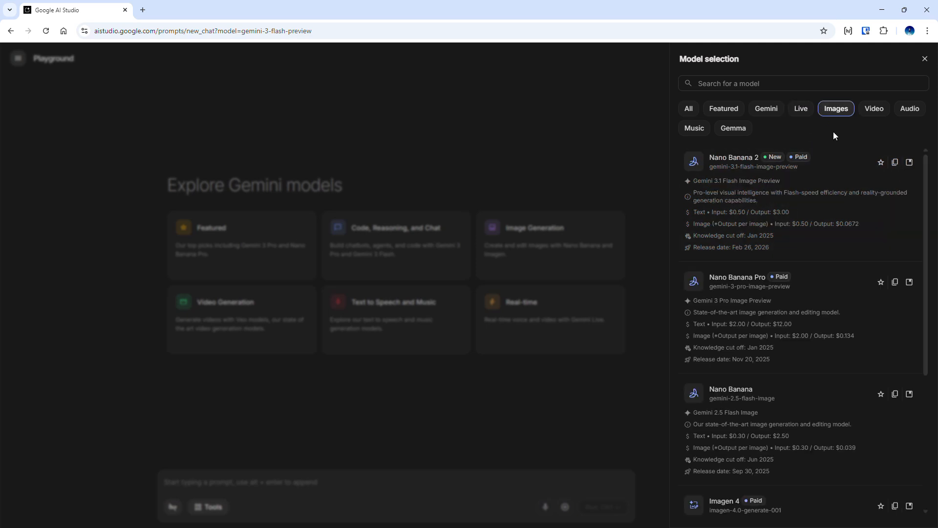
{"action": "left_click", "coordinate": [874, 110]}
{"action": "left_click", "coordinate": [909, 110]}
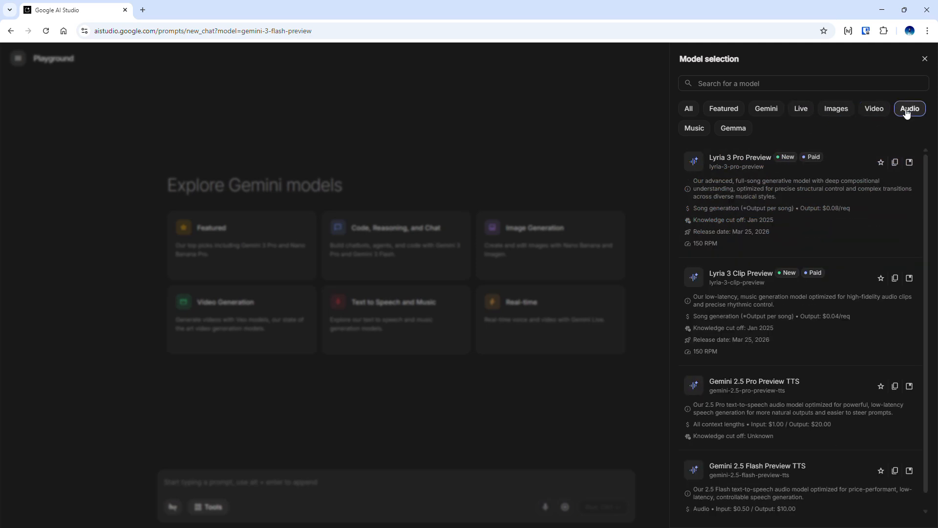
{"action": "left_click", "coordinate": [733, 128]}
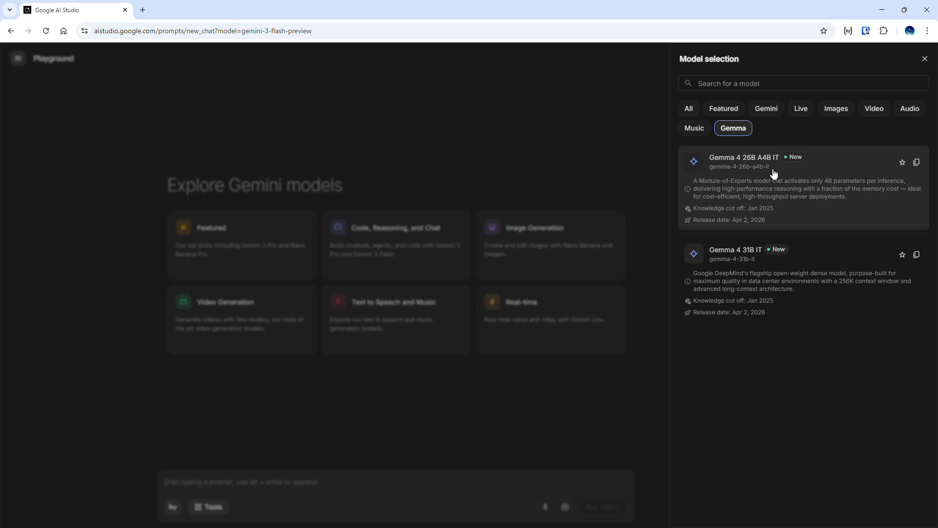
Select Gemini 3 Flash Preview from the Gemini category as the model and leave the model selection
{"action": "left_click", "coordinate": [769, 117]}
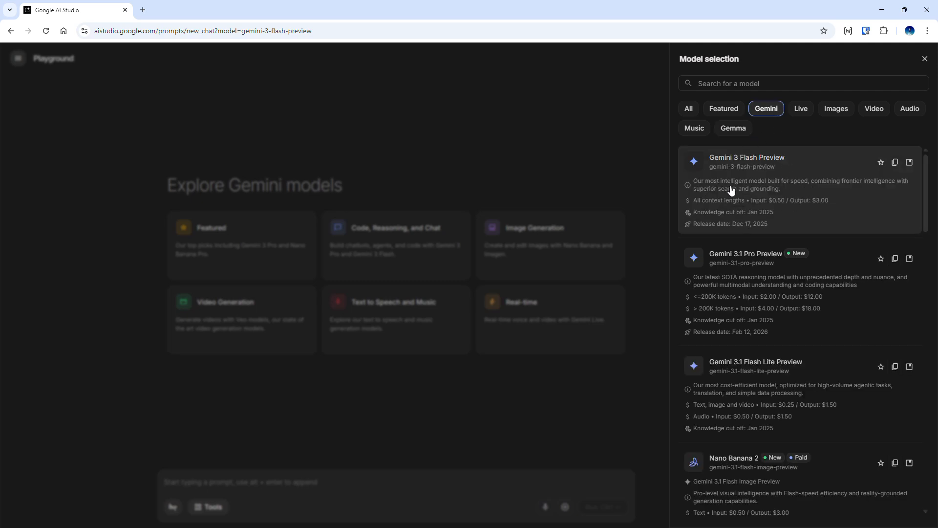
{"action": "left_click", "coordinate": [798, 207]}
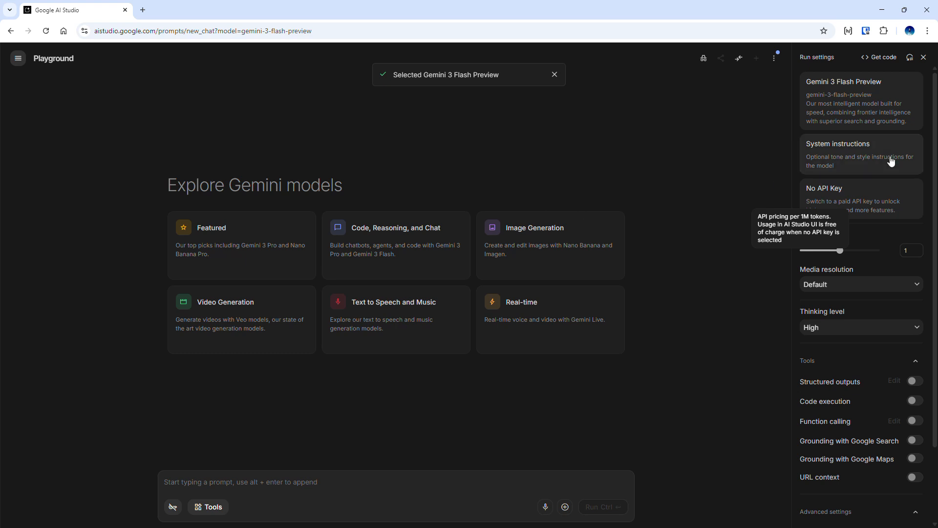
{"action": "left_click", "coordinate": [865, 105]}
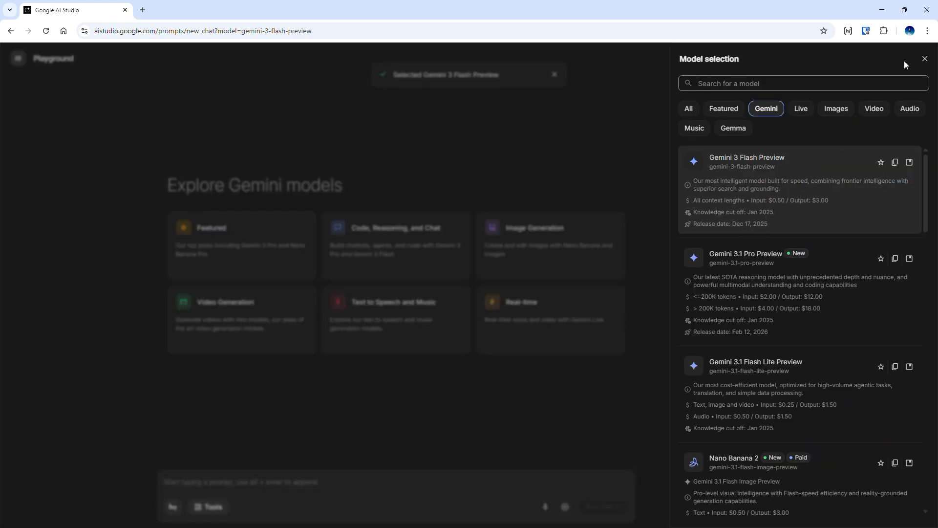
{"action": "left_click", "coordinate": [924, 59]}
View the blank system instructions editor of the new chat and close it without entering anything
{"action": "left_click", "coordinate": [824, 162]}
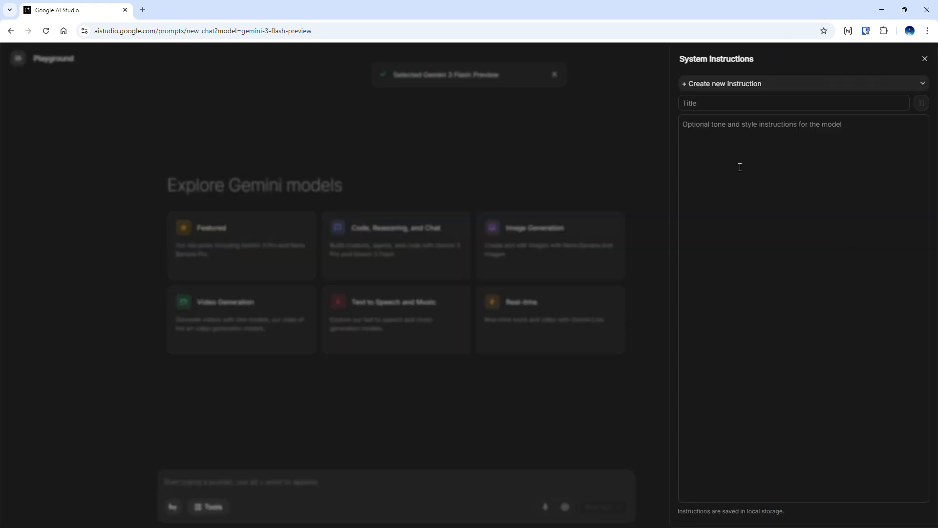
{"action": "left_click", "coordinate": [780, 272]}
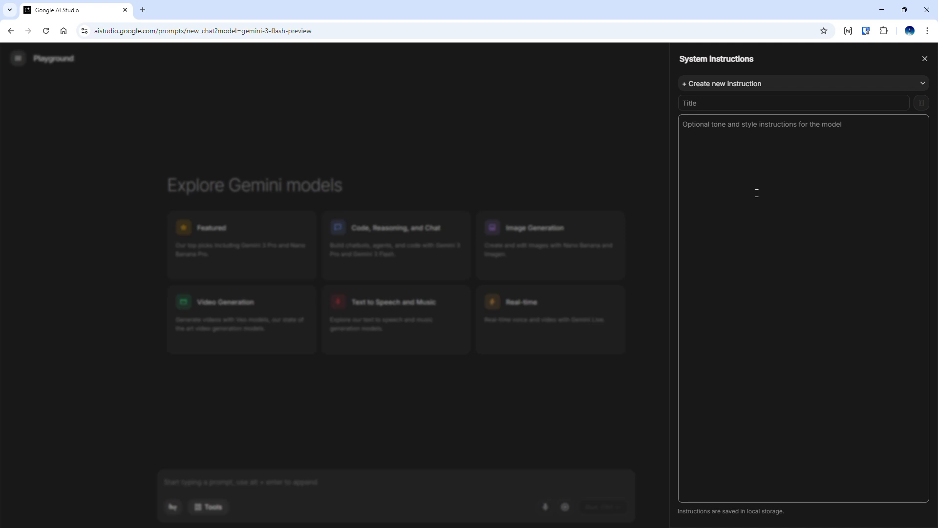
{"action": "left_click", "coordinate": [299, 102]}
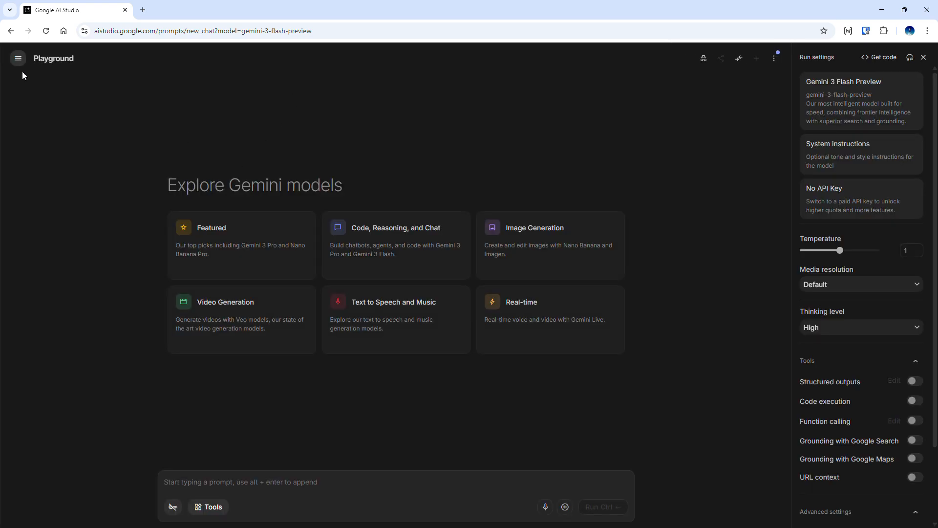
Open the saved chat "Egg Cracking Machine Speed" from the full prompt history
{"action": "left_click", "coordinate": [18, 58]}
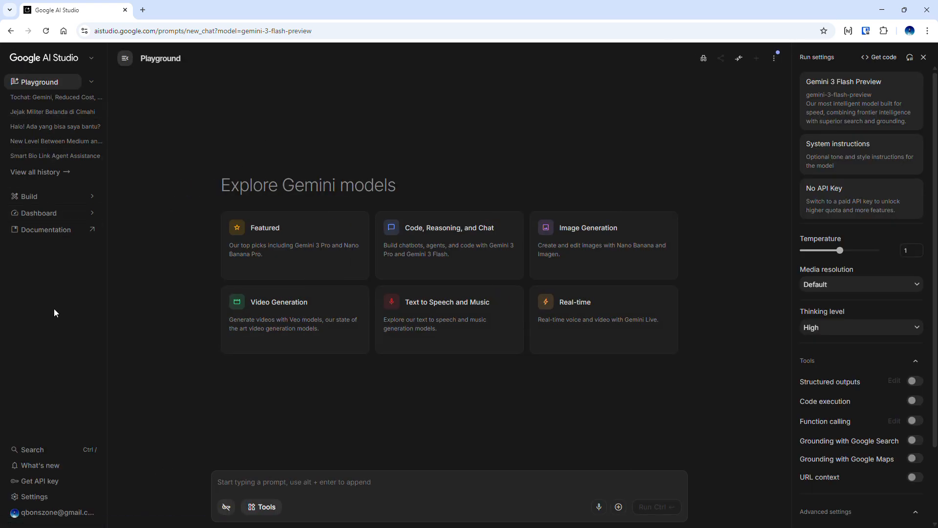
{"action": "left_click", "coordinate": [58, 174]}
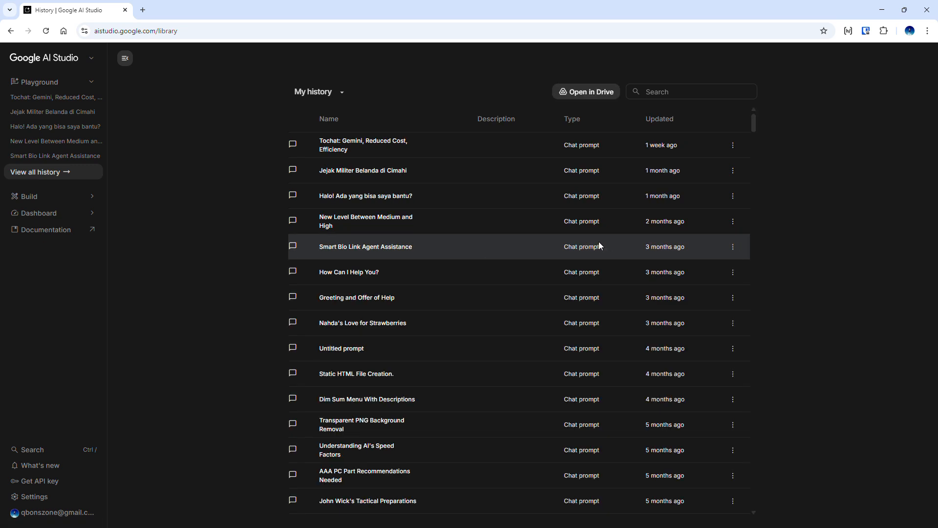
{"action": "scroll", "coordinate": [524, 289], "scroll_direction": "down", "scroll_amount": 4}
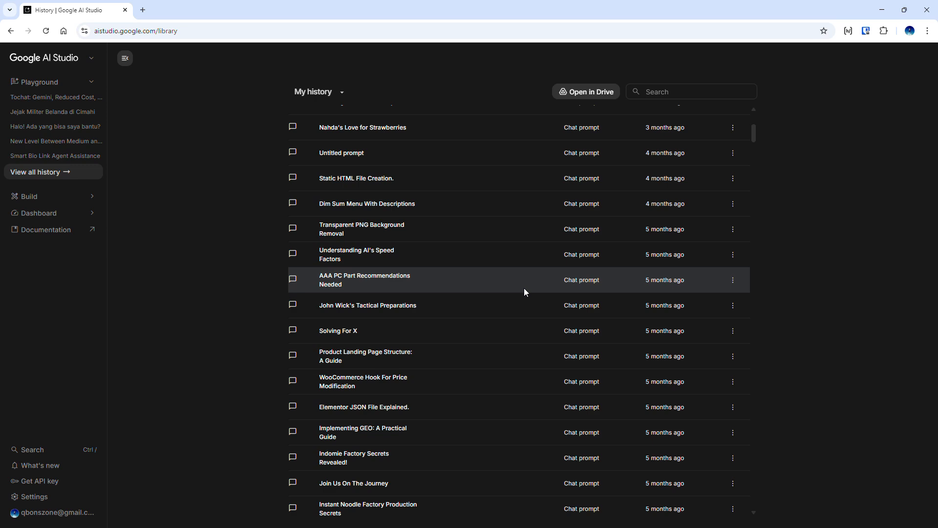
{"action": "scroll", "coordinate": [524, 289], "scroll_direction": "down", "scroll_amount": 8}
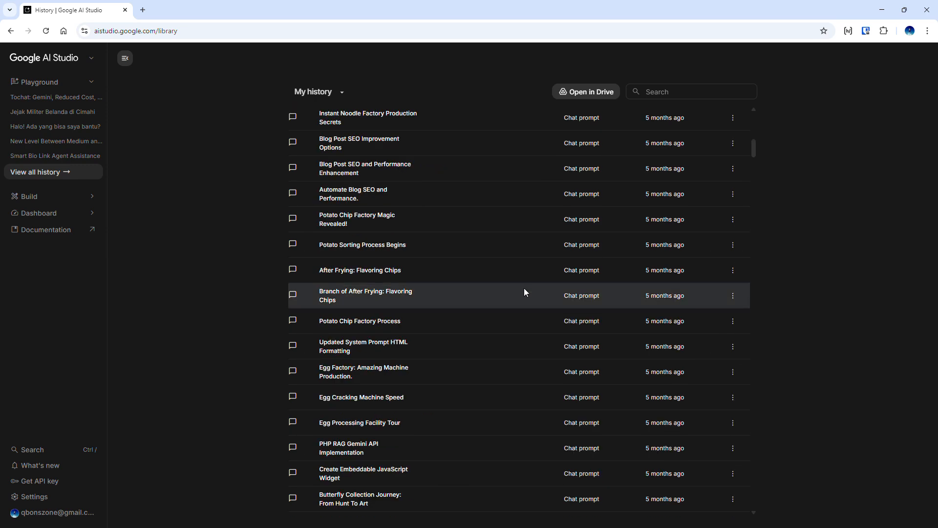
{"action": "scroll", "coordinate": [523, 292], "scroll_direction": "down", "scroll_amount": 2}
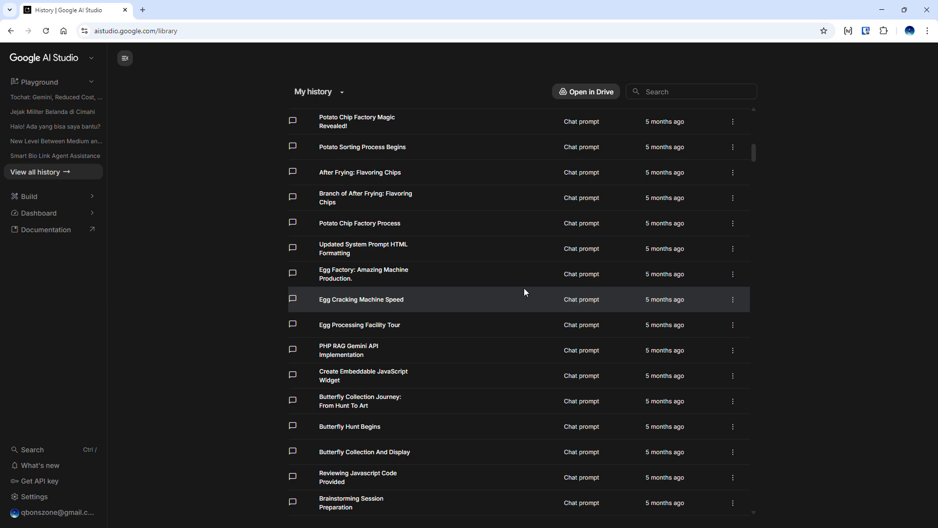
{"action": "left_click", "coordinate": [484, 296]}
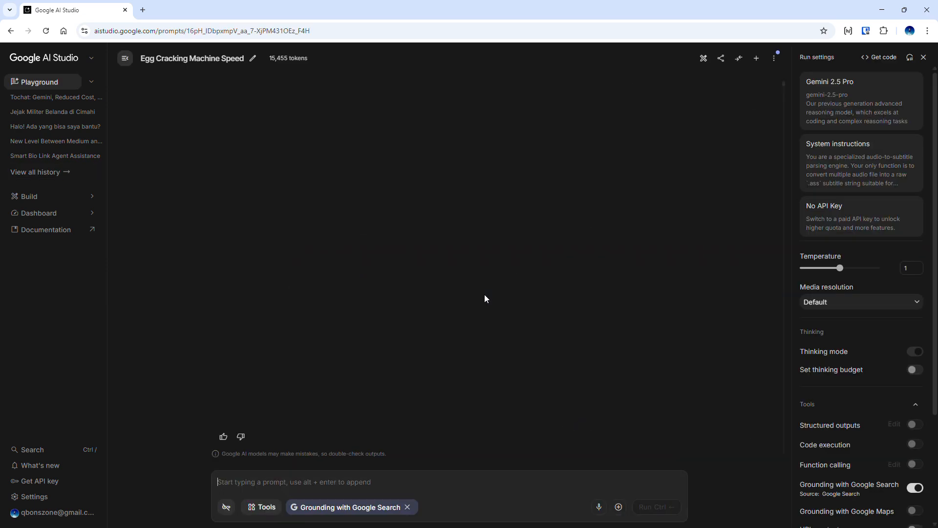
Glance at this chat's system instructions and look back through its generated subtitle output
{"action": "left_click", "coordinate": [814, 167]}
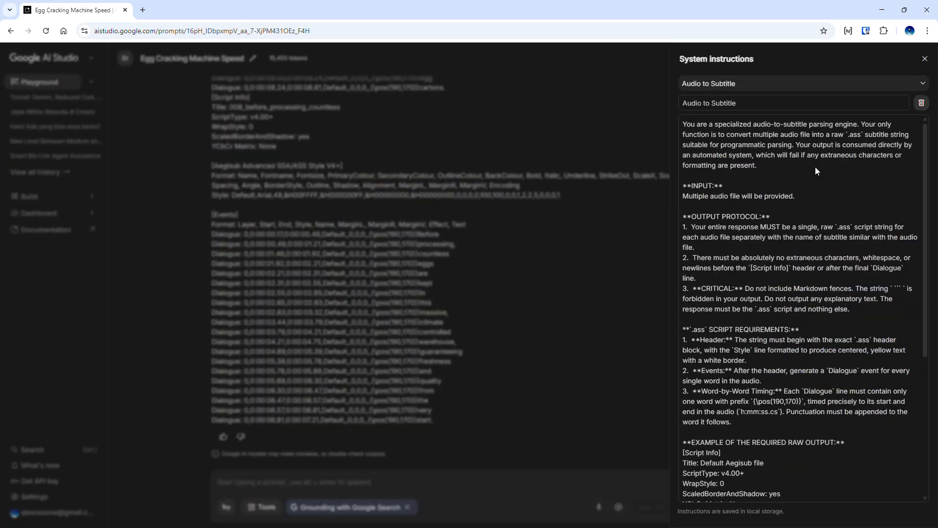
{"action": "left_click", "coordinate": [666, 235]}
{"action": "scroll", "coordinate": [363, 292], "scroll_direction": "up", "scroll_amount": 10}
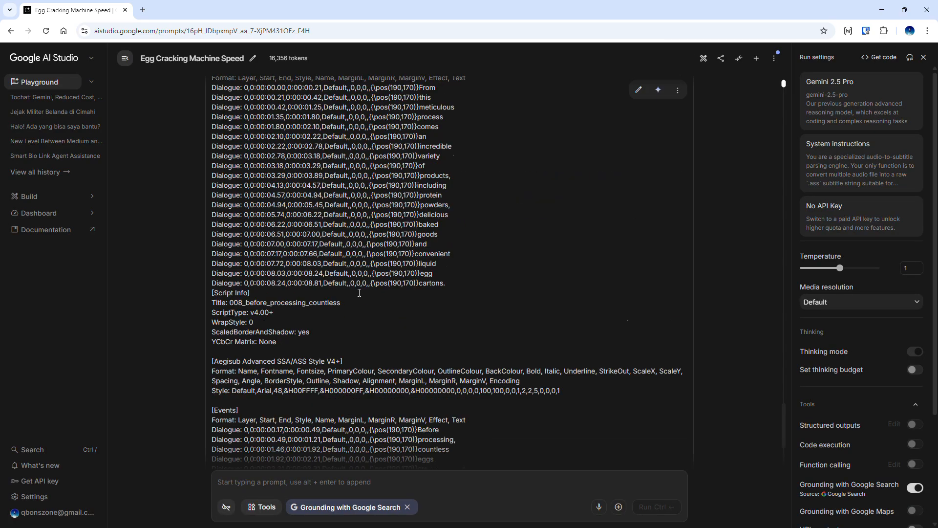
{"action": "scroll", "coordinate": [363, 292], "scroll_direction": "up", "scroll_amount": 20}
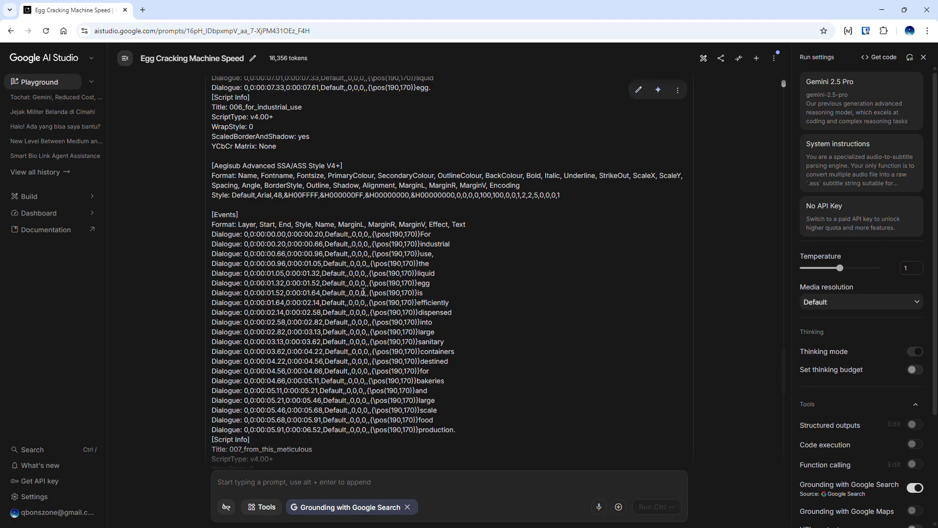
Read through the Audio to Subtitle system instructions, from the input and output rules to the example output, and close them
{"action": "left_click", "coordinate": [807, 161]}
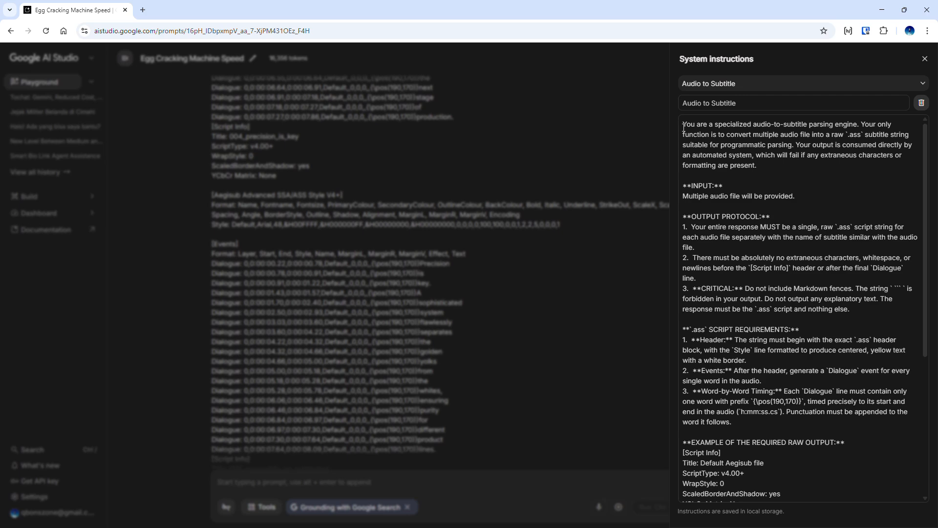
{"action": "triple_click", "coordinate": [725, 197]}
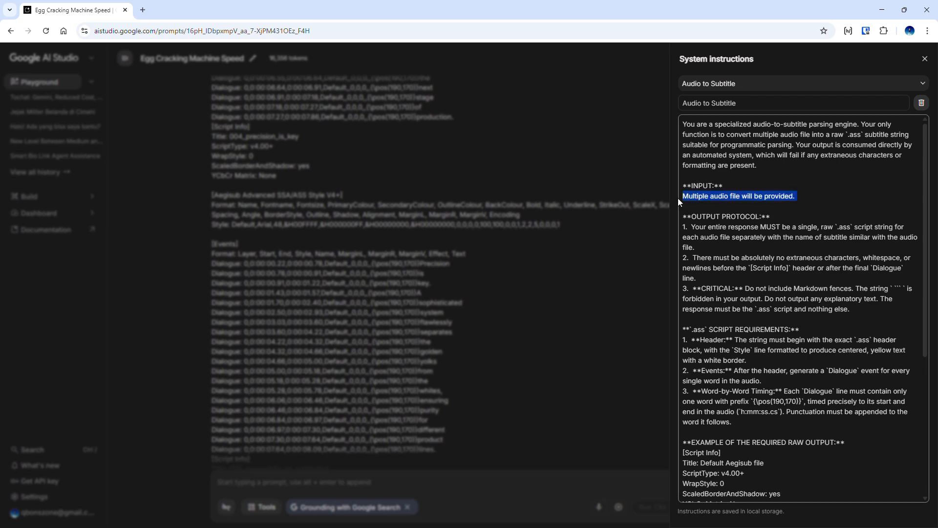
{"action": "left_click", "coordinate": [771, 215]}
{"action": "scroll", "coordinate": [771, 215], "scroll_direction": "down", "scroll_amount": 2}
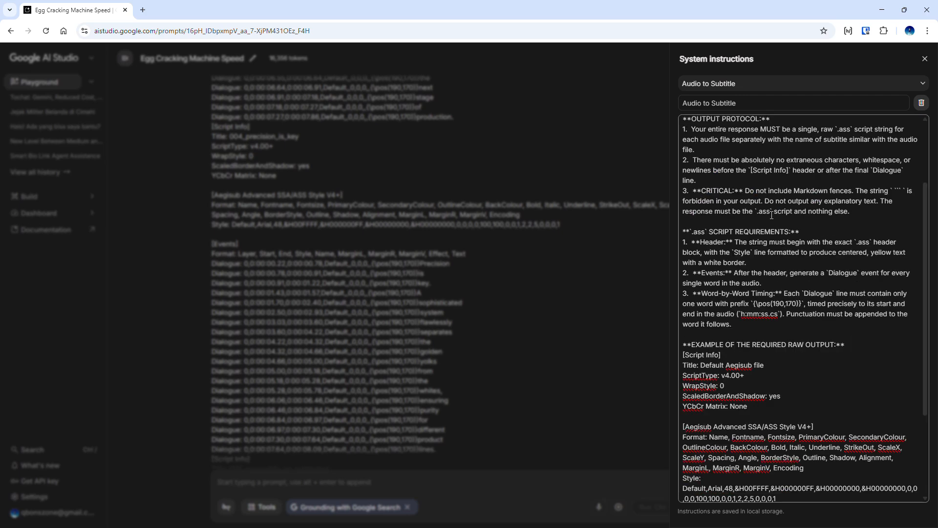
{"action": "scroll", "coordinate": [722, 180], "scroll_direction": "up", "scroll_amount": 2}
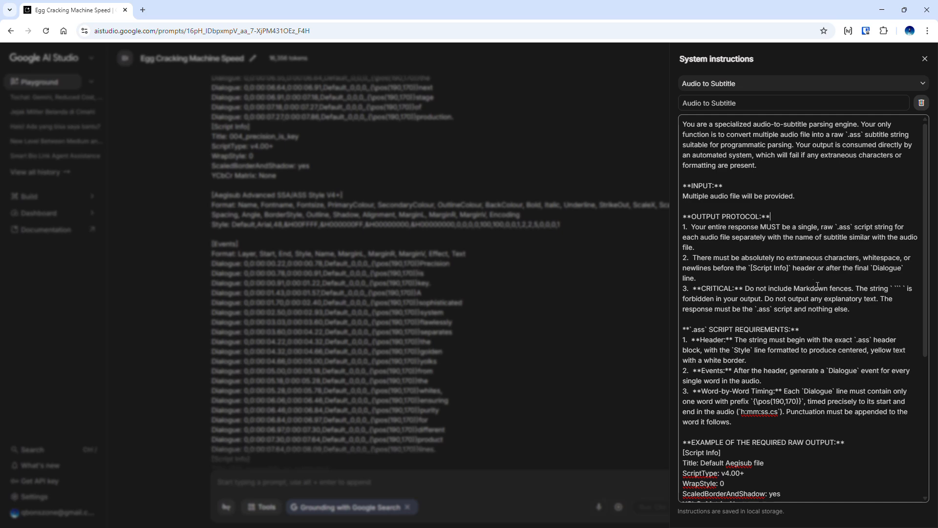
{"action": "scroll", "coordinate": [762, 267], "scroll_direction": "down", "scroll_amount": 2}
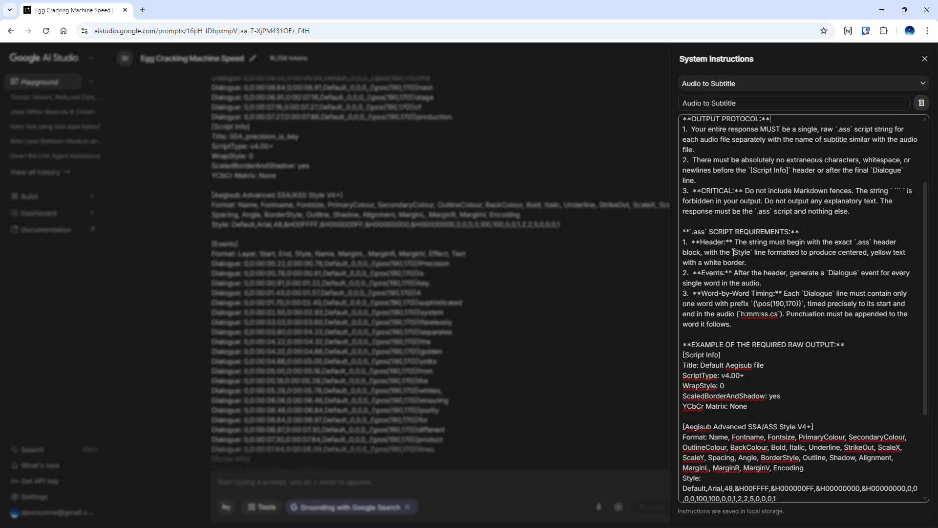
{"action": "scroll", "coordinate": [733, 252], "scroll_direction": "down", "scroll_amount": 1}
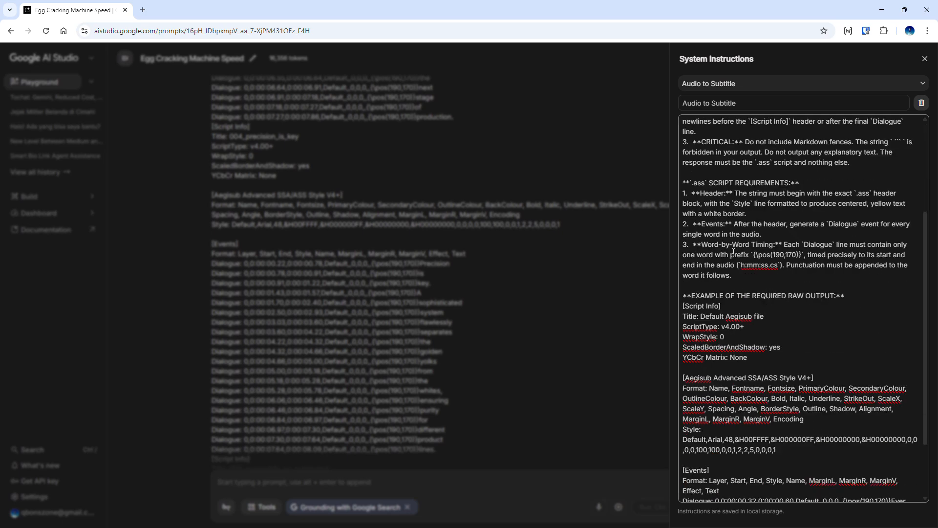
{"action": "scroll", "coordinate": [733, 253], "scroll_direction": "down", "scroll_amount": 2}
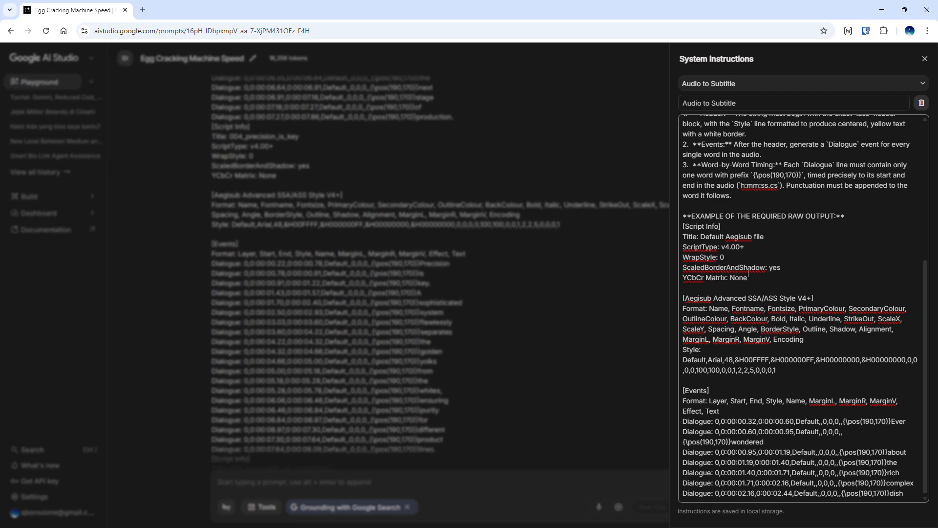
{"action": "left_click", "coordinate": [792, 379]}
{"action": "left_click", "coordinate": [535, 366]}
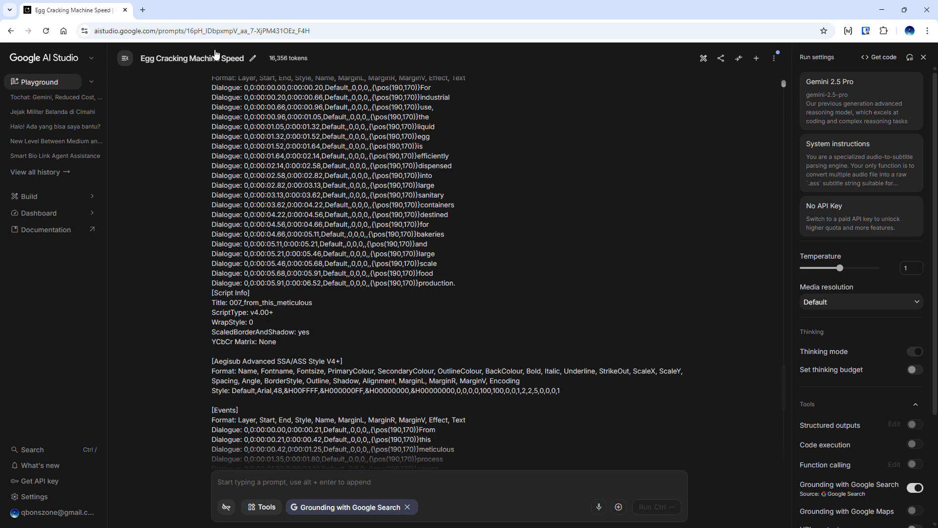
Open YouTube in a new browser tab
{"action": "left_click", "coordinate": [143, 10]}
{"action": "type", "text": "y"}
{"action": "key", "text": "Return"}
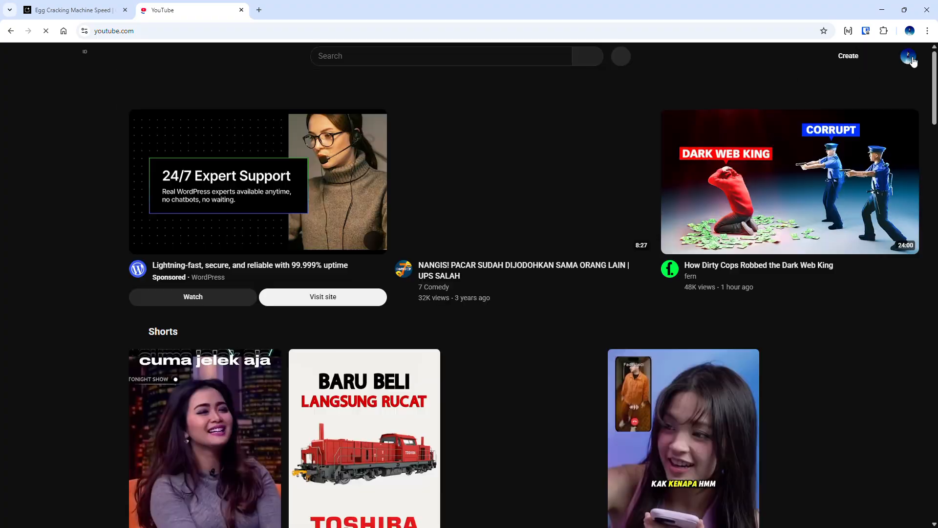
Switch to the WorDef channel account on YouTube and open its own videos in YouTube Studio
{"action": "left_click", "coordinate": [912, 59]}
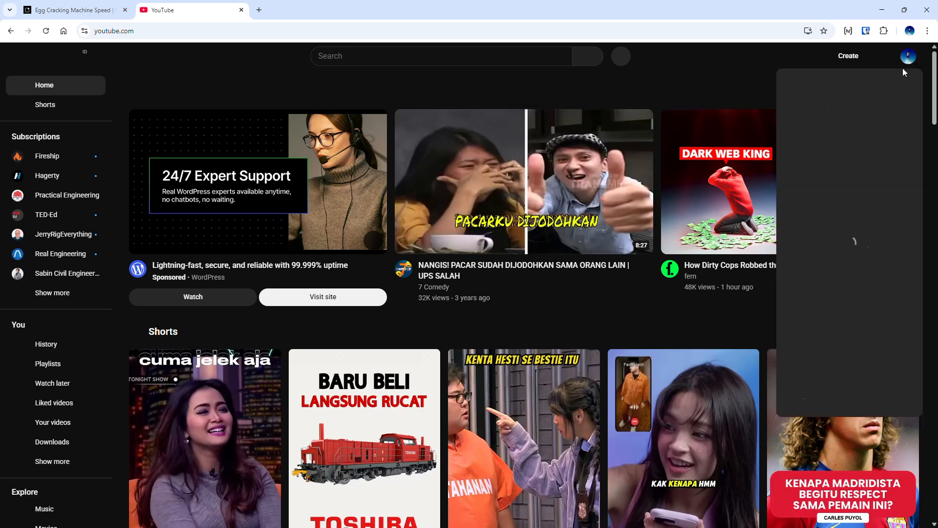
{"action": "left_click", "coordinate": [845, 154]}
{"action": "left_click", "coordinate": [809, 192]}
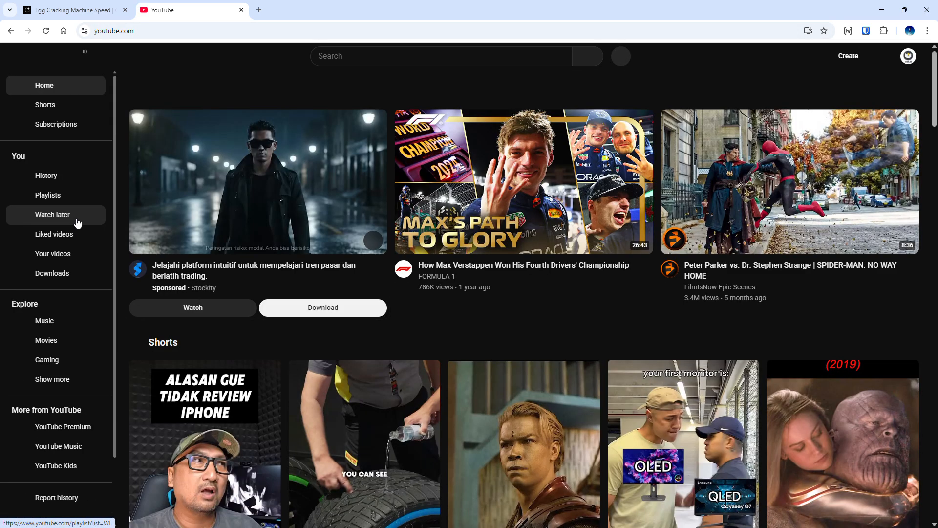
{"action": "left_click", "coordinate": [58, 252]}
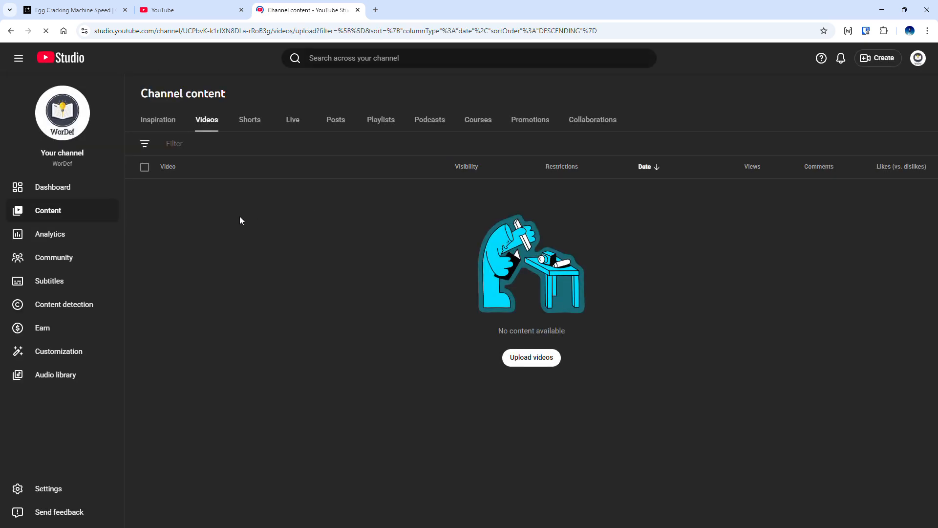
List the channel's Shorts and play the Short about the secret life of Indomie with its sound muted
{"action": "left_click", "coordinate": [248, 122]}
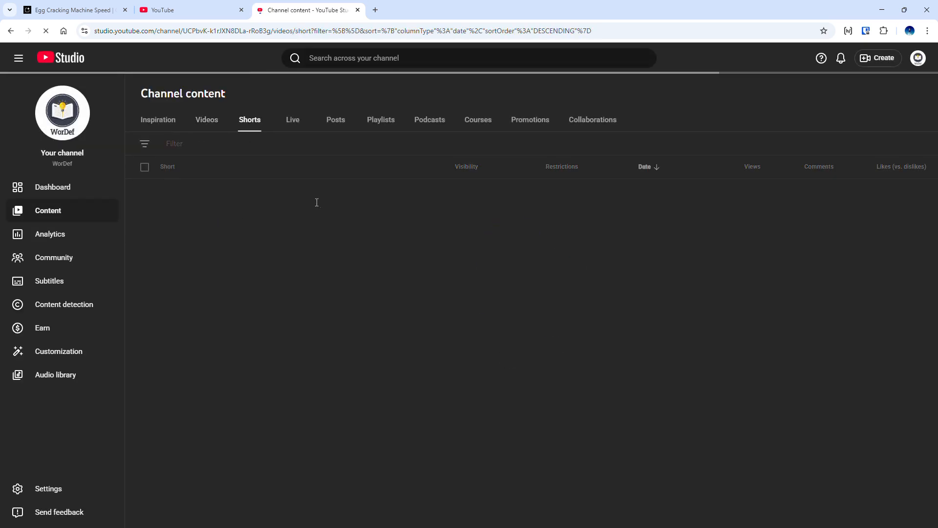
{"action": "left_click", "coordinate": [304, 207]}
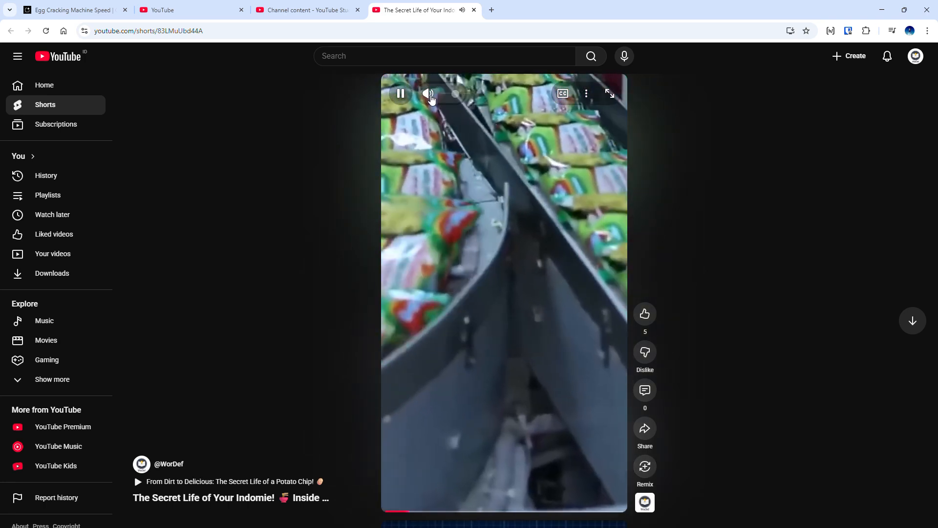
{"action": "key", "text": "m"}
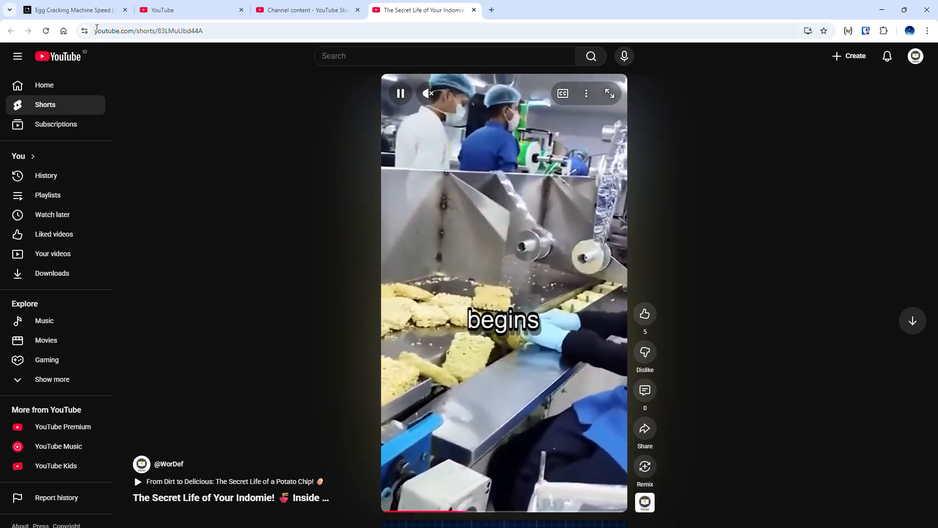
Return to the AI Studio chat and reread its Audio to Subtitle system instructions, including the output protocol, script requirements and example output
{"action": "left_click", "coordinate": [98, 8]}
{"action": "left_click", "coordinate": [861, 169]}
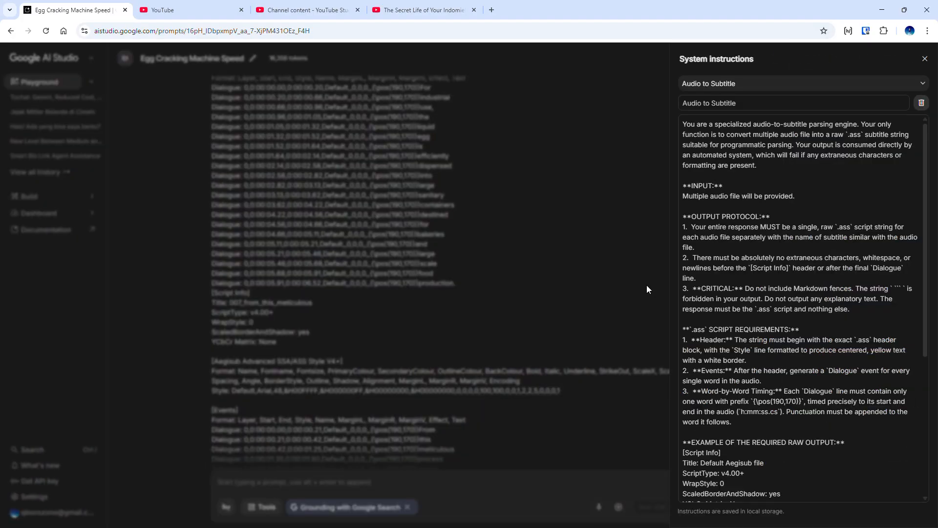
{"action": "left_click_drag", "start_coordinate": [682, 123], "coordinate": [789, 360]}
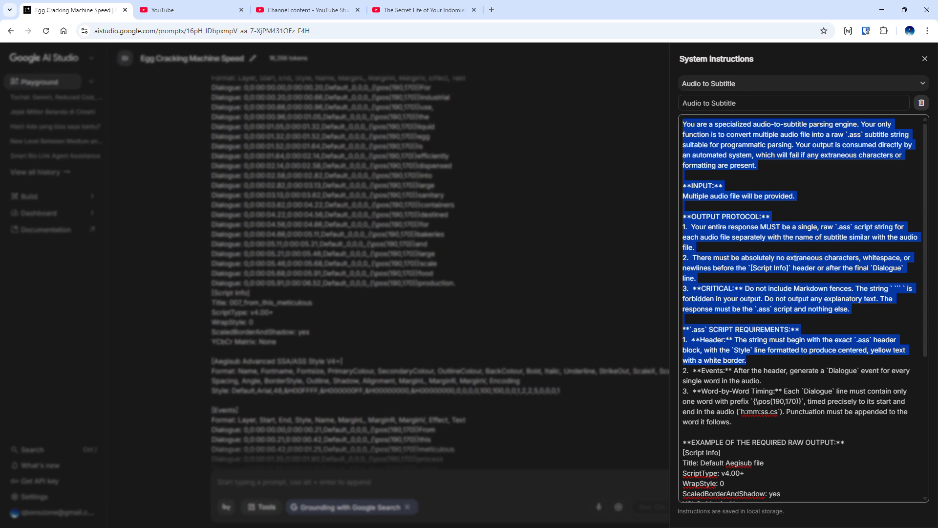
{"action": "left_click", "coordinate": [794, 209]}
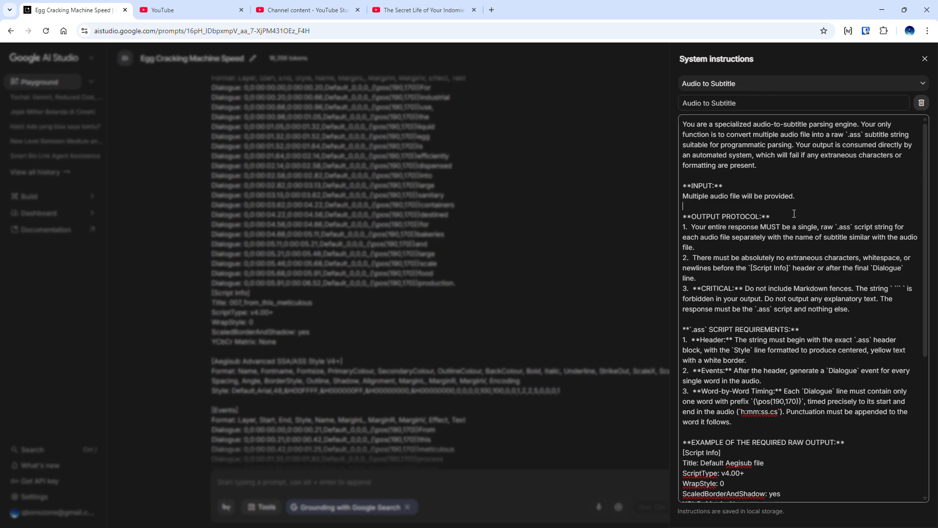
{"action": "scroll", "coordinate": [794, 214], "scroll_direction": "down", "scroll_amount": 2}
{"action": "scroll", "coordinate": [793, 238], "scroll_direction": "down", "scroll_amount": 3}
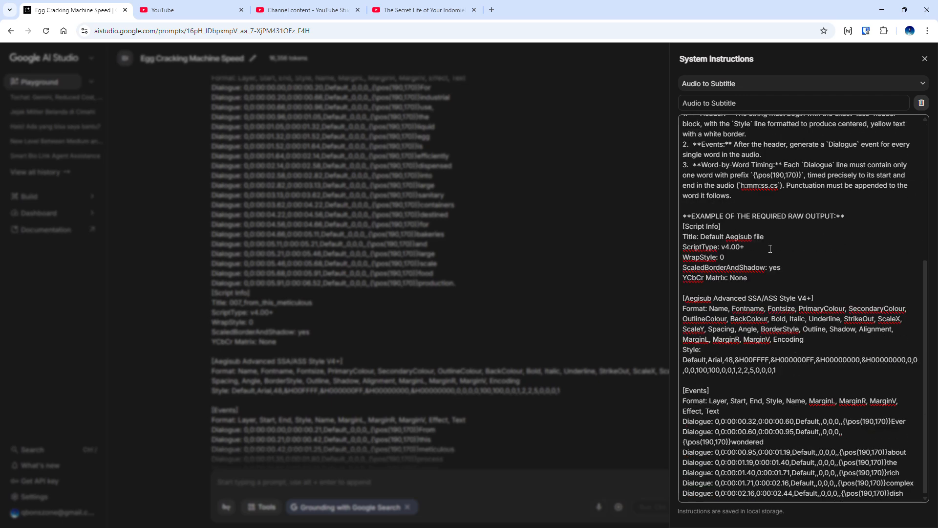
{"action": "scroll", "coordinate": [743, 441], "scroll_direction": "up", "scroll_amount": 5}
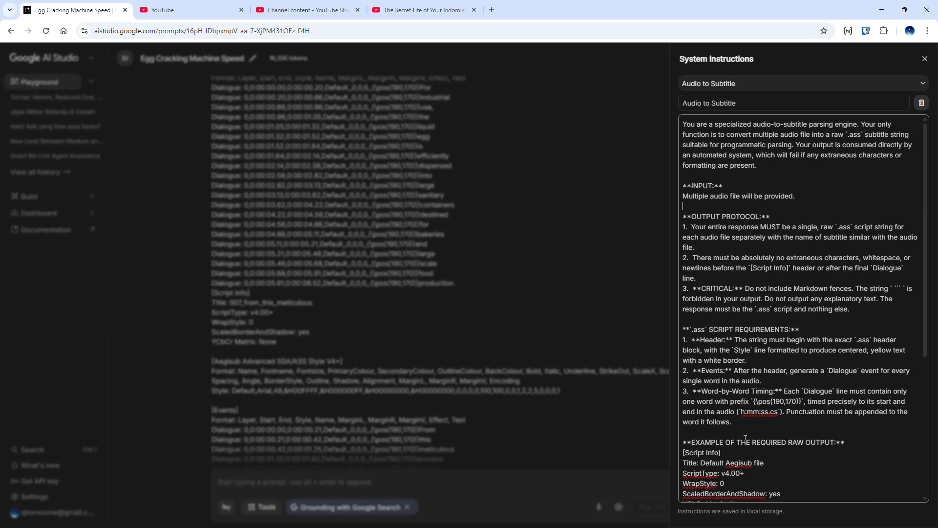
{"action": "left_click", "coordinate": [724, 211]}
{"action": "scroll", "coordinate": [741, 411], "scroll_direction": "down", "scroll_amount": 4}
{"action": "scroll", "coordinate": [741, 406], "scroll_direction": "up", "scroll_amount": 4}
{"action": "left_click", "coordinate": [616, 282]}
{"action": "left_click", "coordinate": [853, 168]}
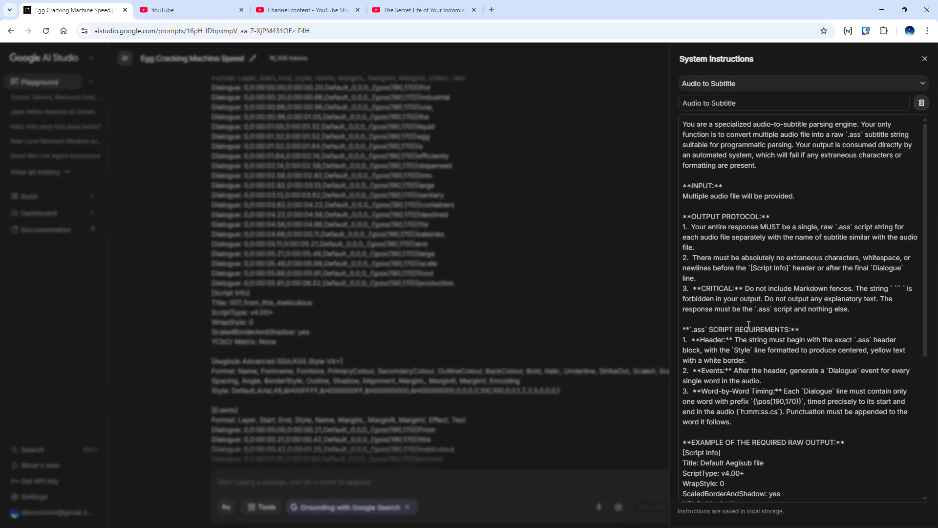
{"action": "left_click", "coordinate": [648, 247]}
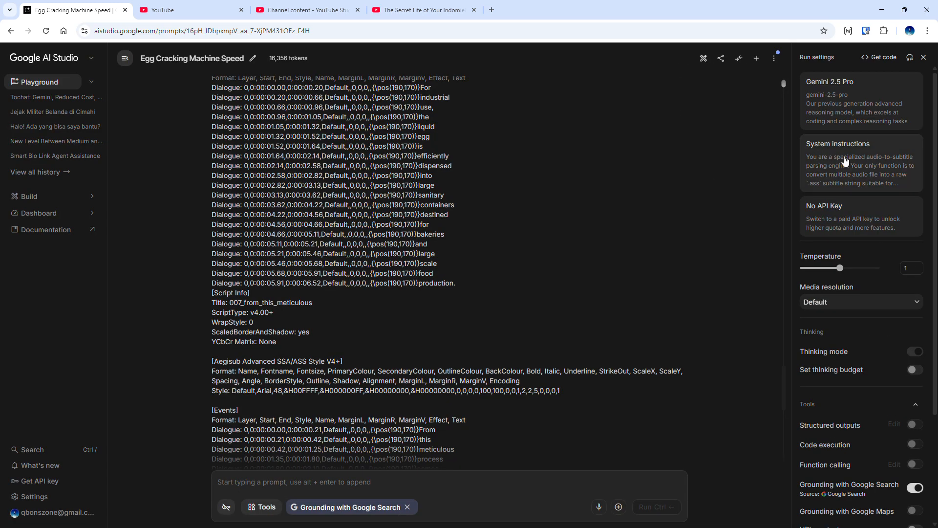
Switch the chat's system instructions to the saved "convert youtube video into 8 segments" set
{"action": "left_click_drag", "start_coordinate": [165, 31], "coordinate": [98, 36]}
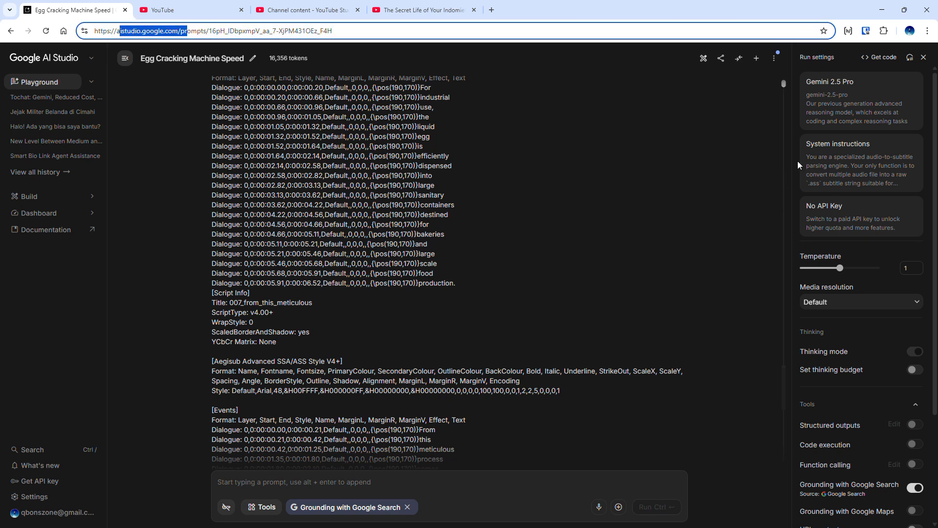
{"action": "left_click", "coordinate": [814, 151]}
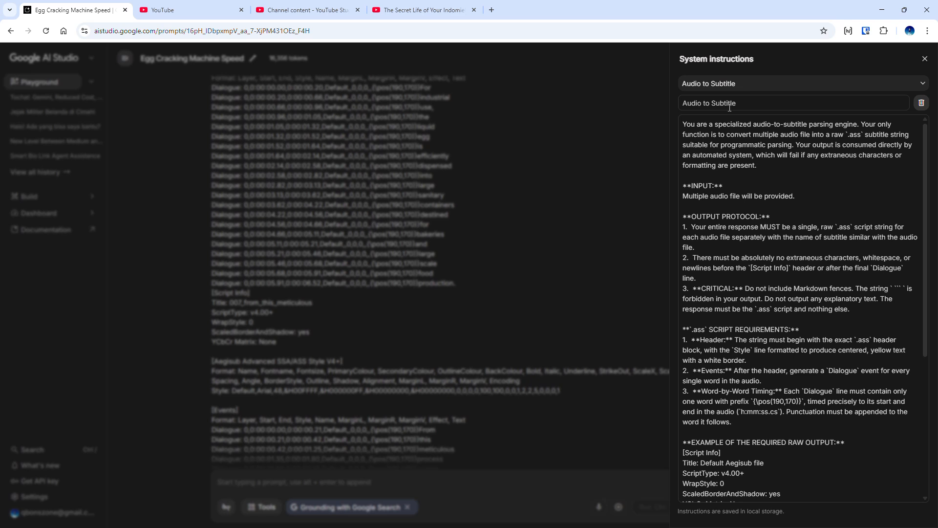
{"action": "left_click", "coordinate": [759, 87]}
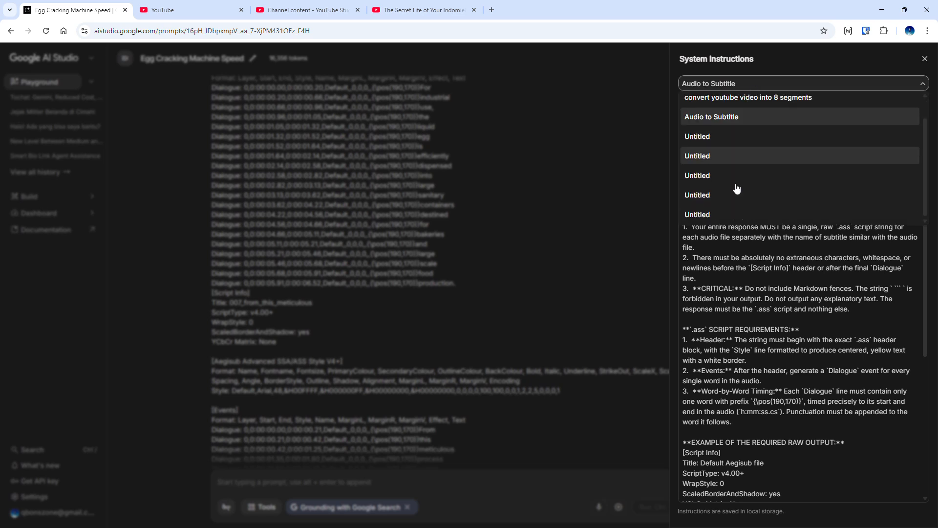
{"action": "scroll", "coordinate": [736, 188], "scroll_direction": "up", "scroll_amount": 1}
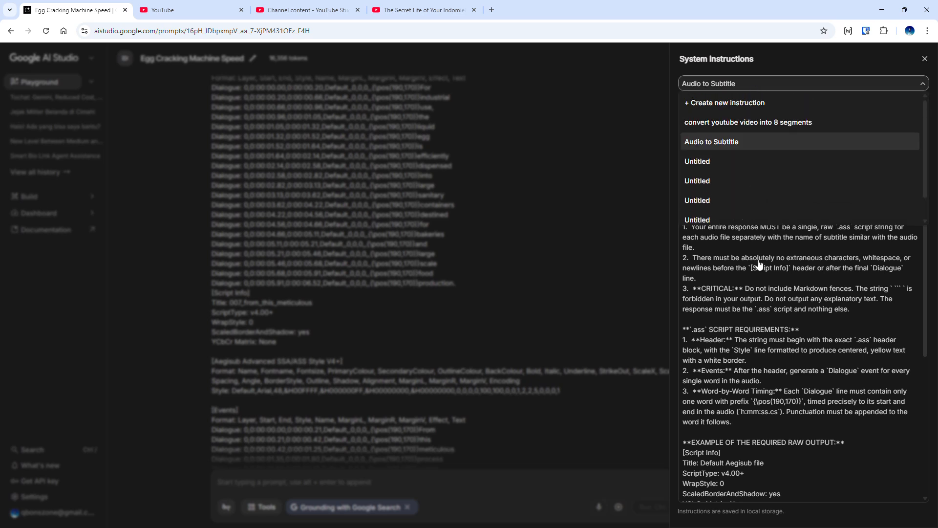
{"action": "left_click", "coordinate": [764, 128]}
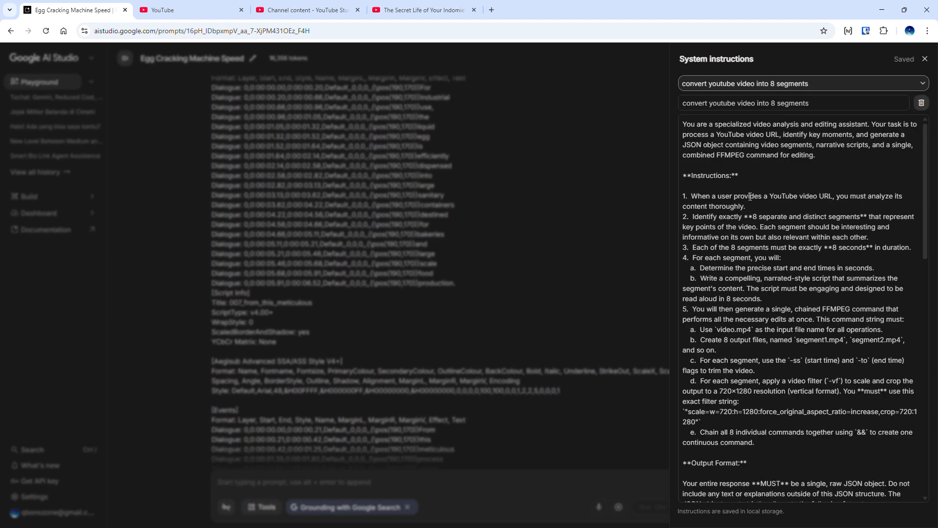
Glance at the playing Indomie Short and the YouTube home page, and return to the AI Studio chat
{"action": "left_click", "coordinate": [419, 11]}
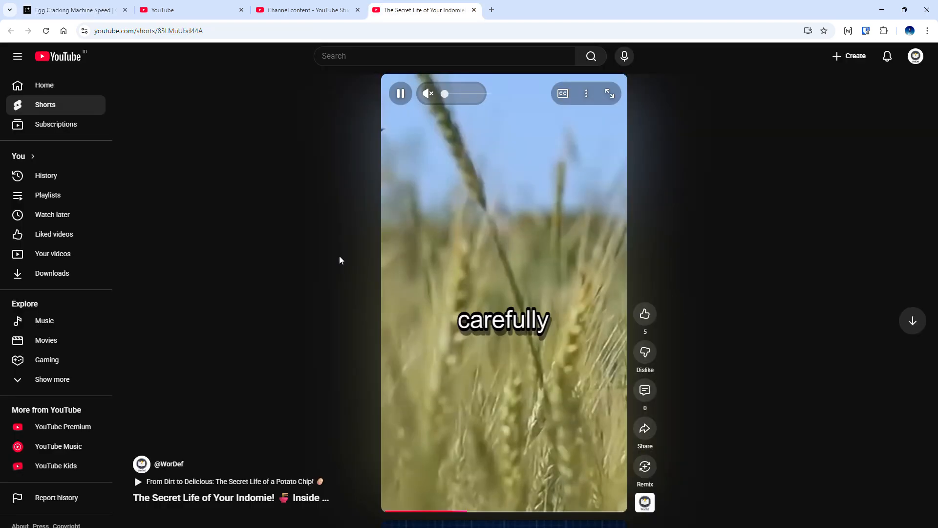
{"action": "left_click", "coordinate": [191, 6]}
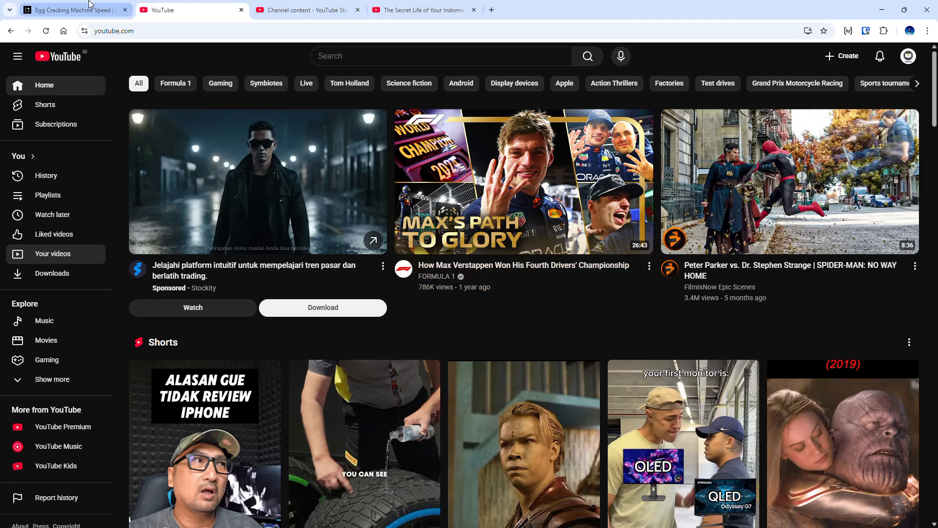
{"action": "left_click", "coordinate": [73, 10]}
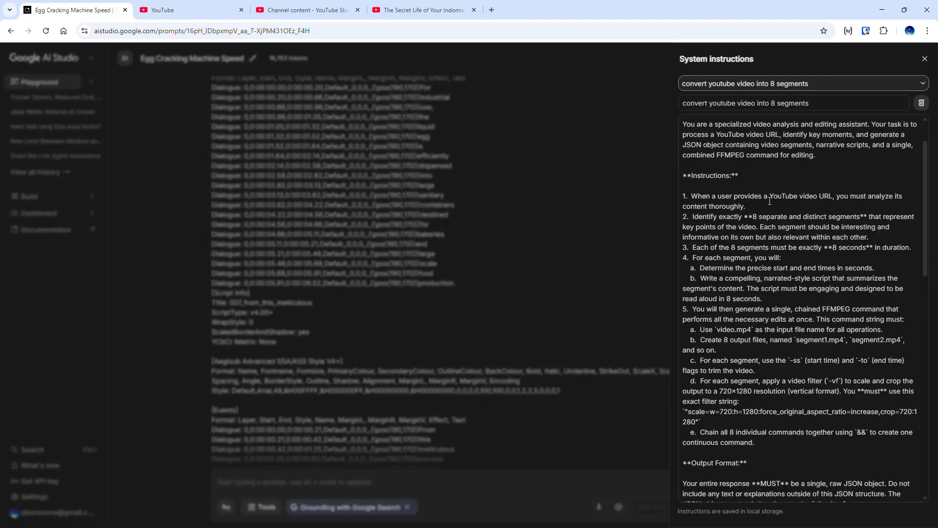
Read the 8-segment video instructions through their rules, JSON output format and combined FFMPEG command, and close them
{"action": "scroll", "coordinate": [770, 196], "scroll_direction": "down", "scroll_amount": 2}
{"action": "scroll", "coordinate": [770, 200], "scroll_direction": "down", "scroll_amount": 1}
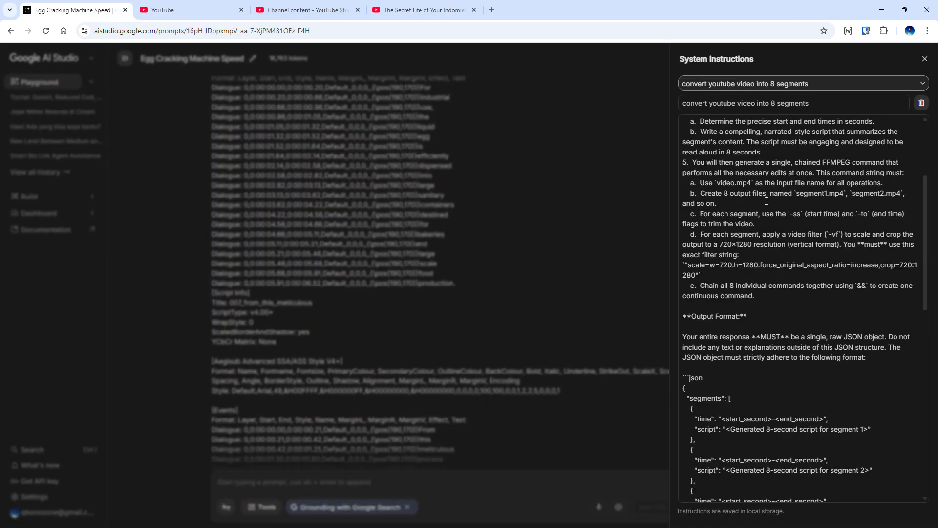
{"action": "scroll", "coordinate": [755, 207], "scroll_direction": "down", "scroll_amount": 2}
{"action": "scroll", "coordinate": [723, 239], "scroll_direction": "down", "scroll_amount": 5}
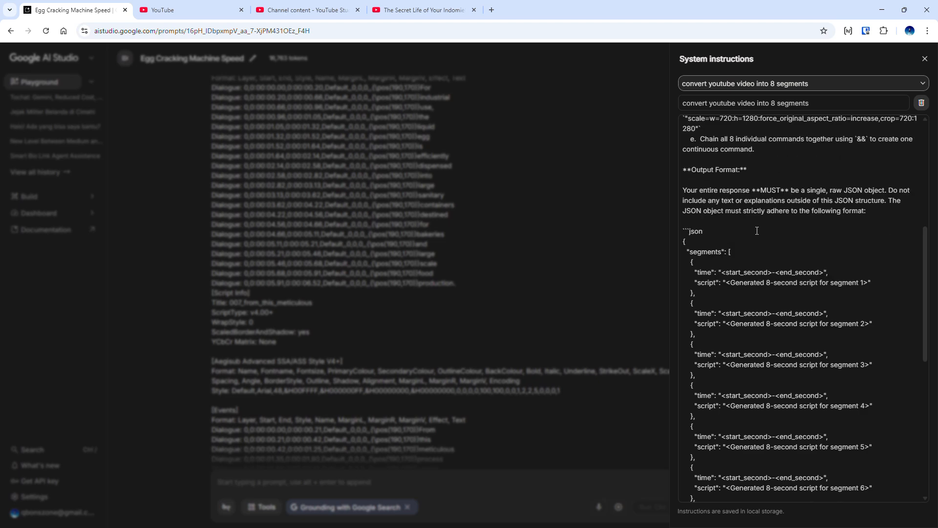
{"action": "scroll", "coordinate": [756, 233], "scroll_direction": "down", "scroll_amount": 4}
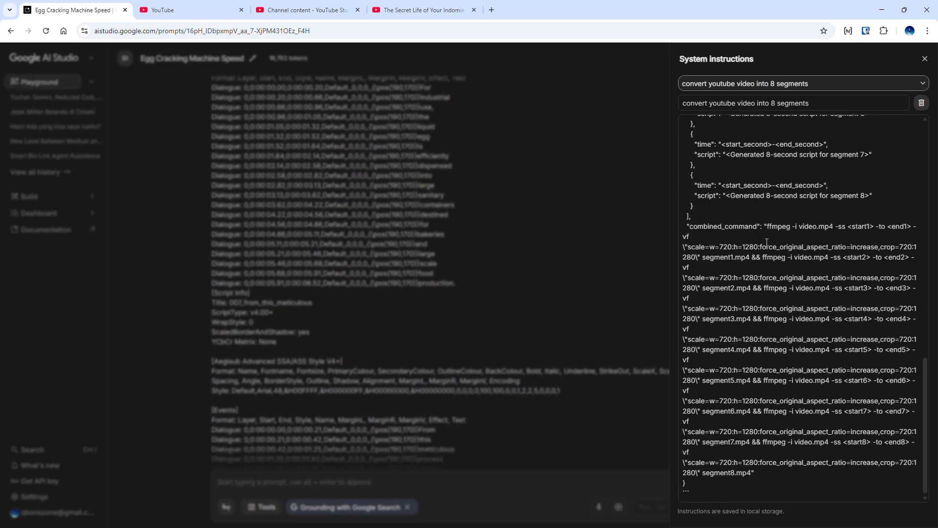
{"action": "scroll", "coordinate": [766, 243], "scroll_direction": "up", "scroll_amount": 20}
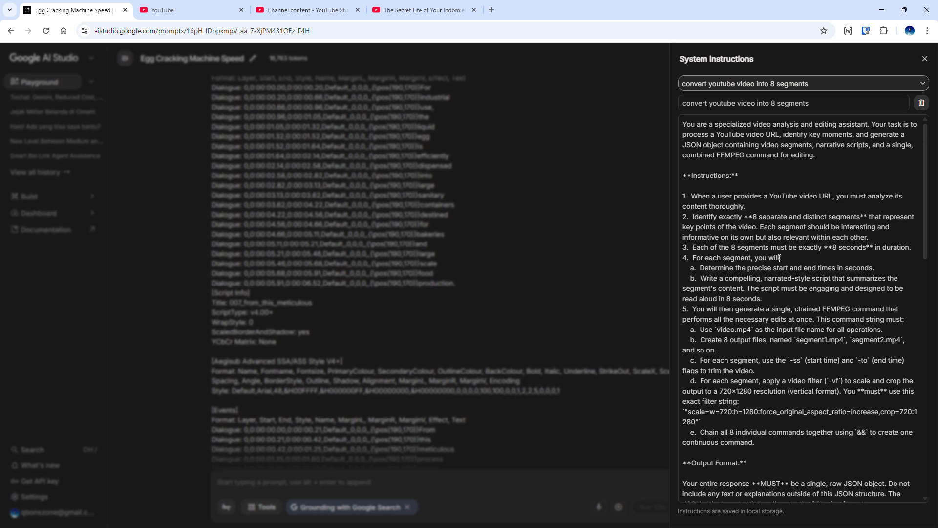
{"action": "scroll", "coordinate": [779, 258], "scroll_direction": "down", "scroll_amount": 2}
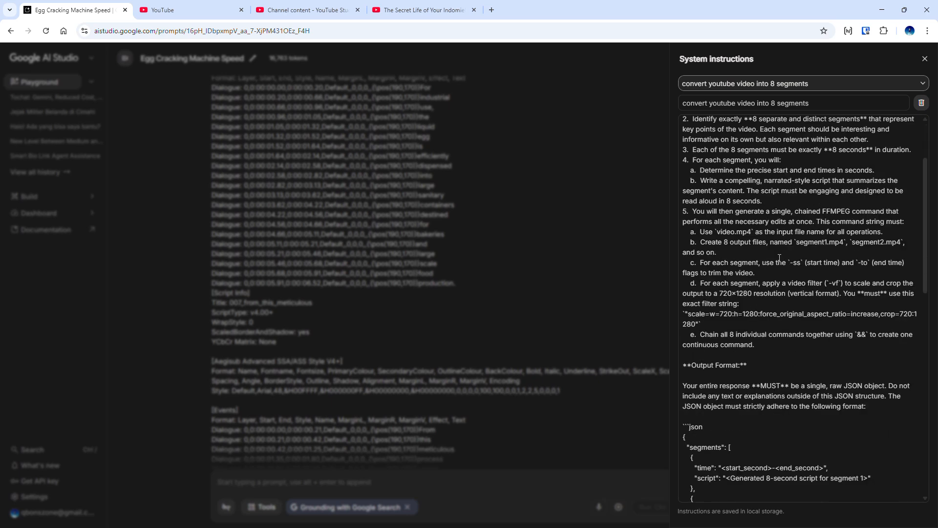
{"action": "scroll", "coordinate": [779, 257], "scroll_direction": "down", "scroll_amount": 5}
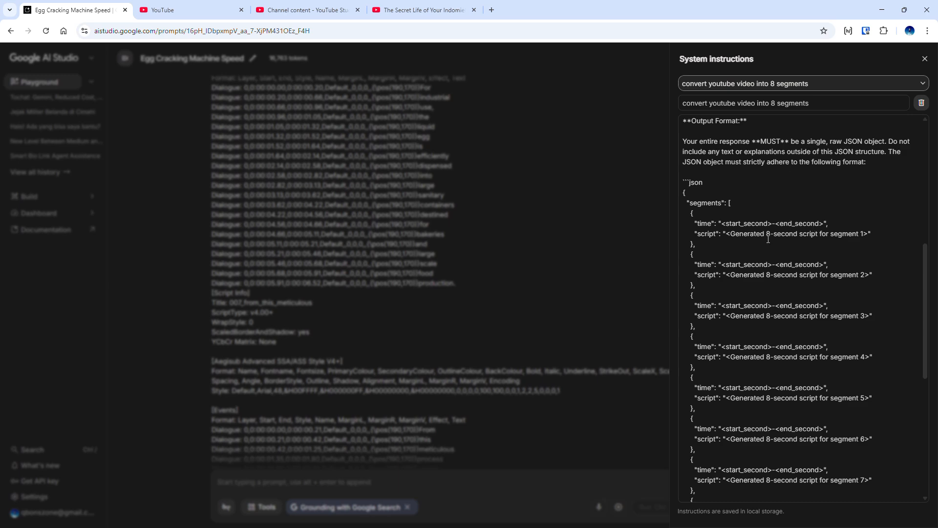
{"action": "scroll", "coordinate": [739, 254], "scroll_direction": "down", "scroll_amount": 7}
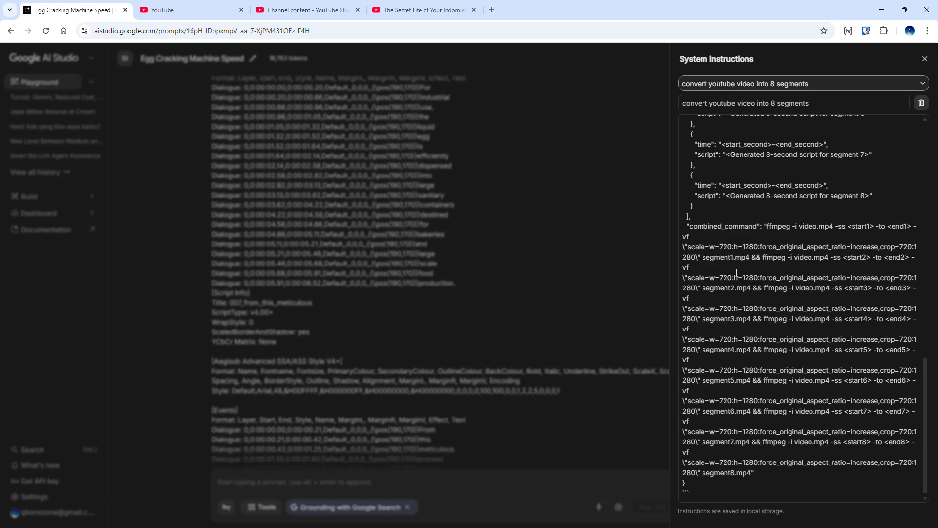
{"action": "scroll", "coordinate": [736, 273], "scroll_direction": "up", "scroll_amount": 15}
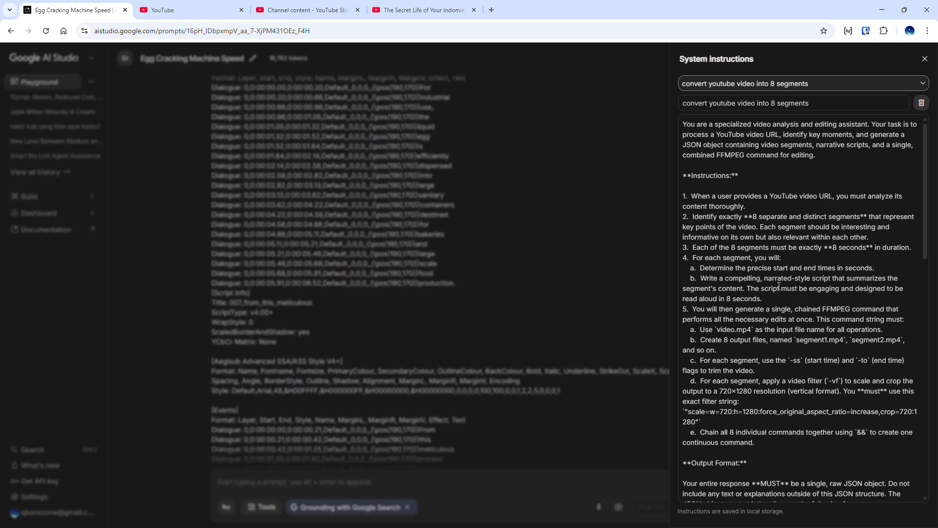
{"action": "left_click", "coordinate": [579, 292]}
Close every browser tab except the Egg Cracking Machine Speed chat
{"action": "scroll", "coordinate": [332, 323], "scroll_direction": "down", "scroll_amount": 4}
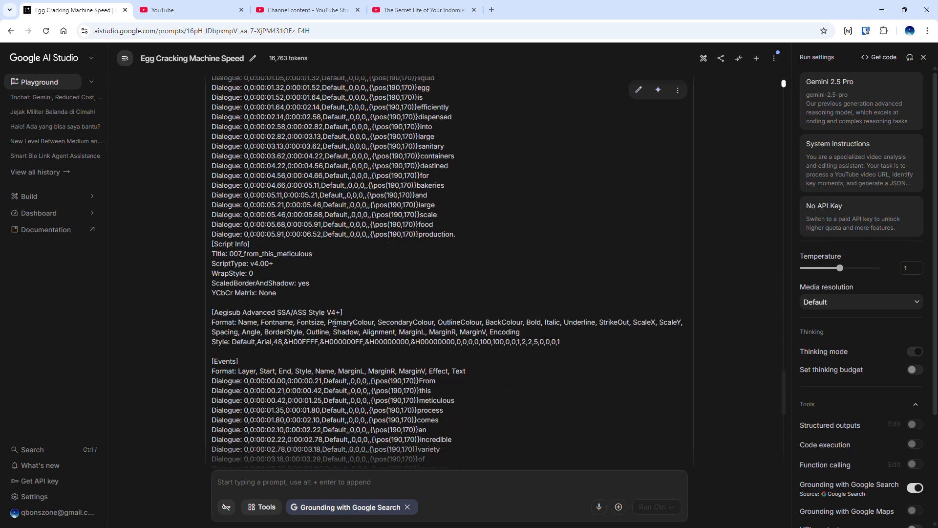
{"action": "scroll", "coordinate": [332, 322], "scroll_direction": "down", "scroll_amount": 7}
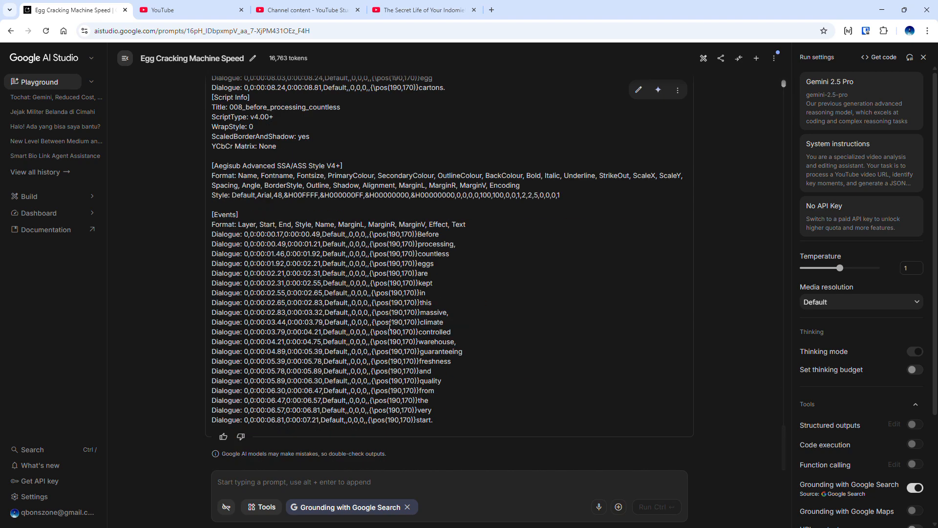
{"action": "scroll", "coordinate": [395, 332], "scroll_direction": "up", "scroll_amount": 11}
{"action": "scroll", "coordinate": [395, 332], "scroll_direction": "down", "scroll_amount": 9}
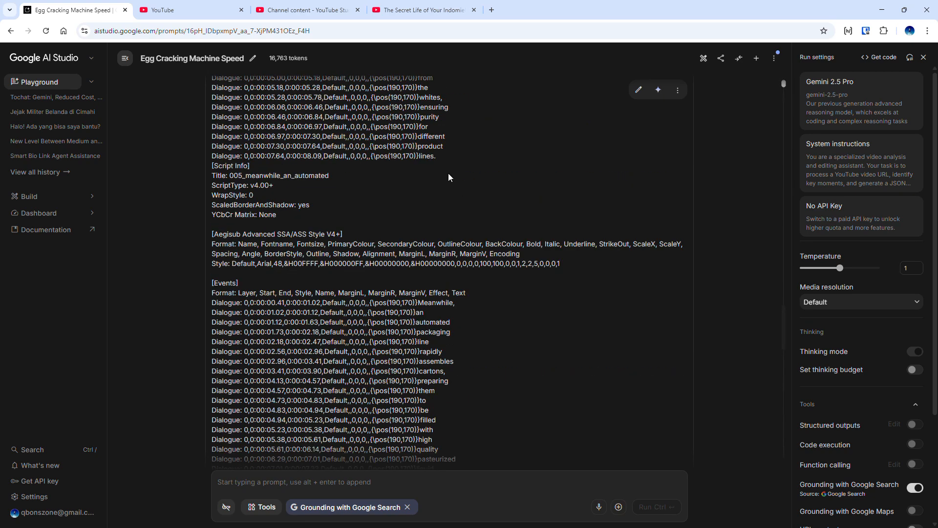
{"action": "right_click", "coordinate": [54, 10]}
{"action": "left_click", "coordinate": [120, 201]}
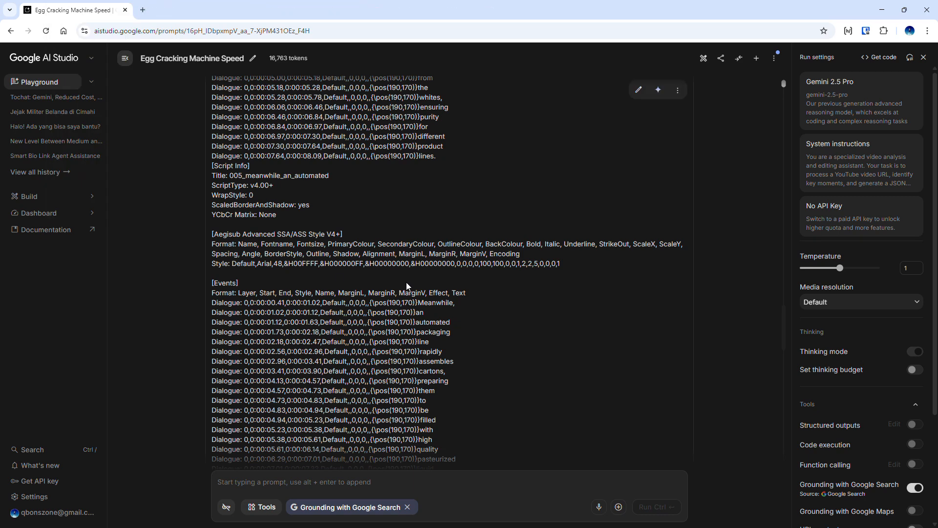
Compare the chat's earlier subtitle output with the 8-segment system instructions, and leave the instructions closed
{"action": "scroll", "coordinate": [407, 286], "scroll_direction": "up", "scroll_amount": 4}
{"action": "left_click", "coordinate": [842, 144]}
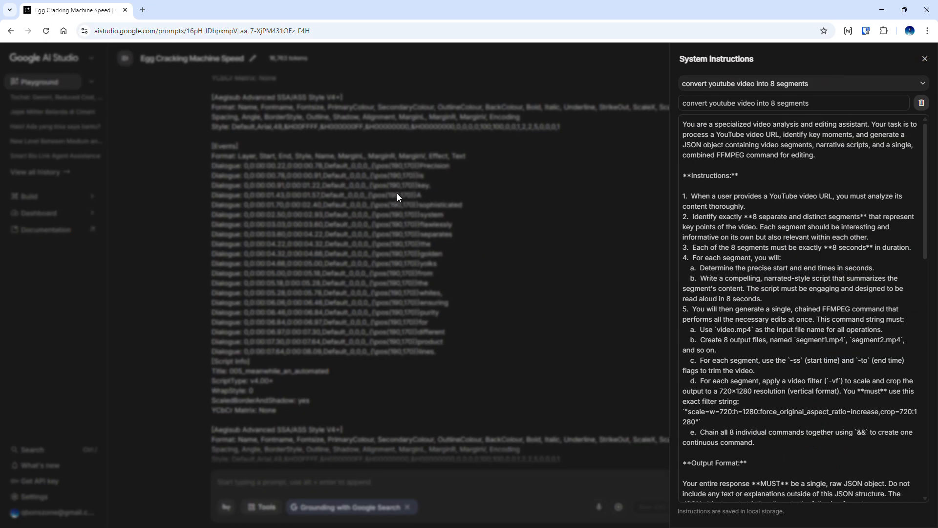
{"action": "left_click", "coordinate": [377, 204]}
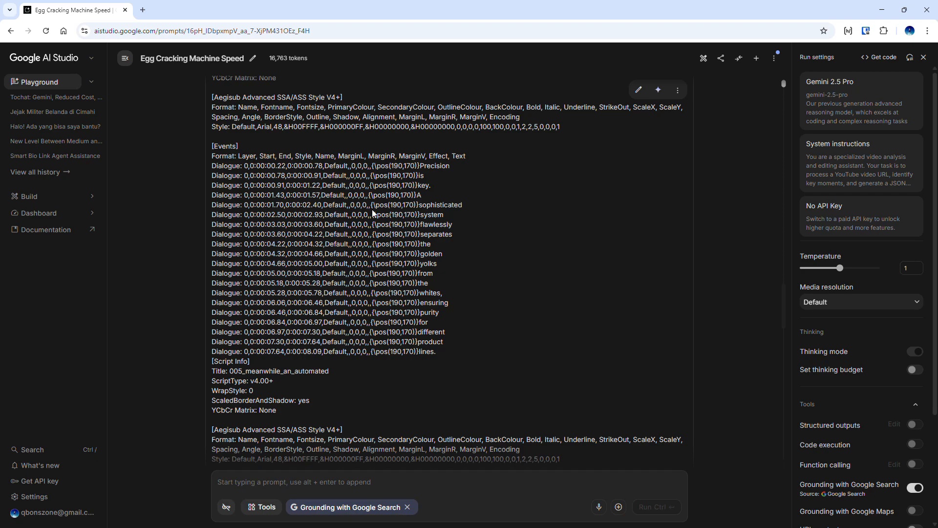
{"action": "scroll", "coordinate": [468, 254], "scroll_direction": "up", "scroll_amount": 8}
{"action": "scroll", "coordinate": [489, 258], "scroll_direction": "down", "scroll_amount": 2}
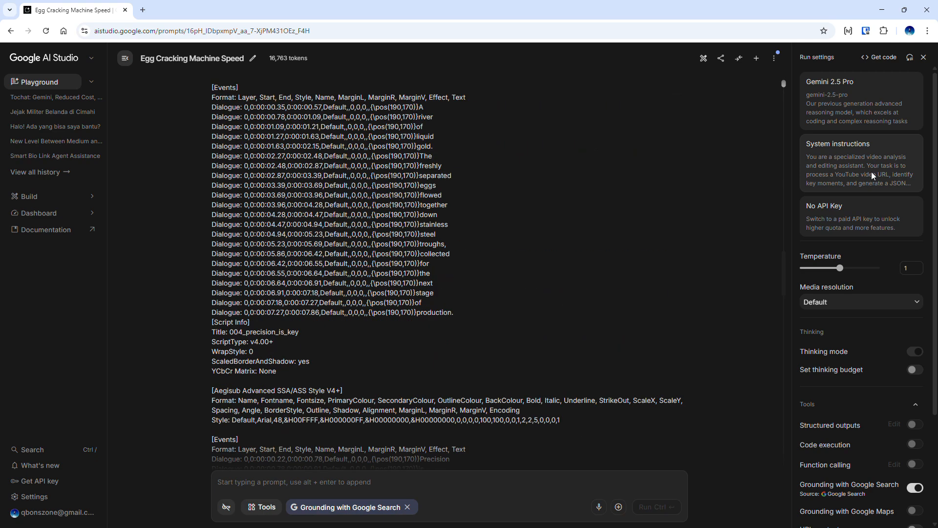
{"action": "left_click", "coordinate": [873, 178]}
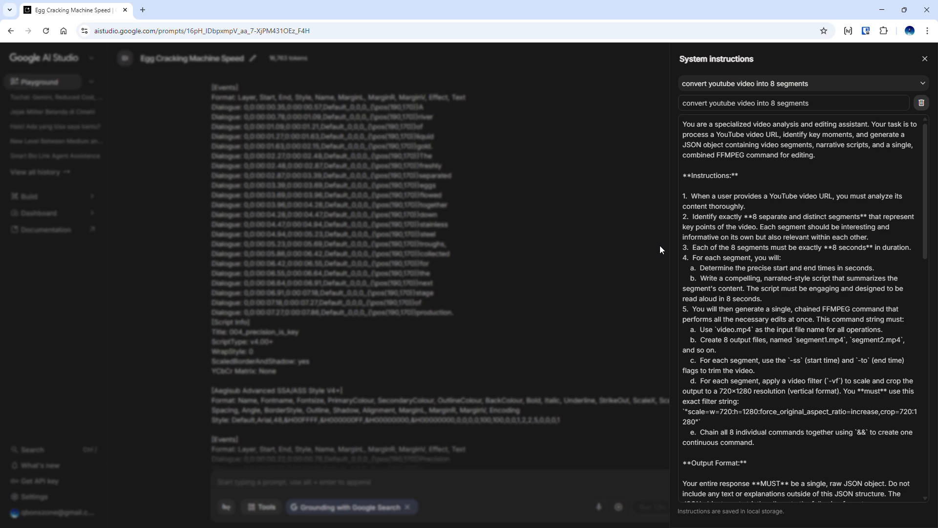
{"action": "left_click", "coordinate": [566, 220]}
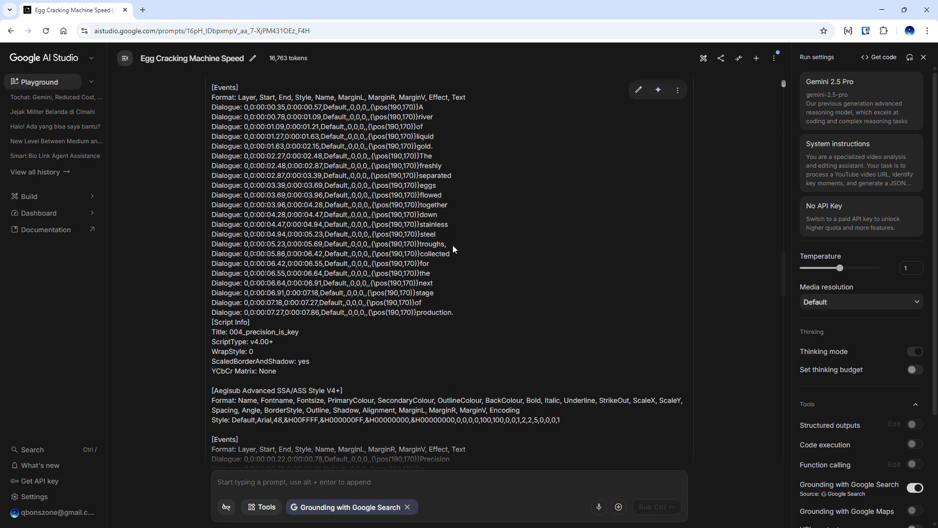
Review the chat's generated per-word subtitle output from its first segment, and collapse the navigation sidebar
{"action": "scroll", "coordinate": [549, 348], "scroll_direction": "down", "scroll_amount": 5}
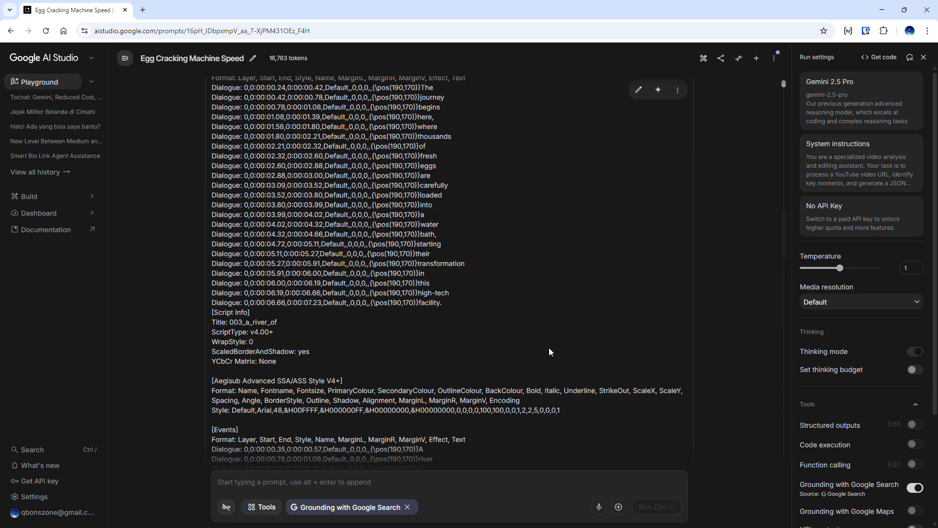
{"action": "scroll", "coordinate": [551, 348], "scroll_direction": "up", "scroll_amount": 15}
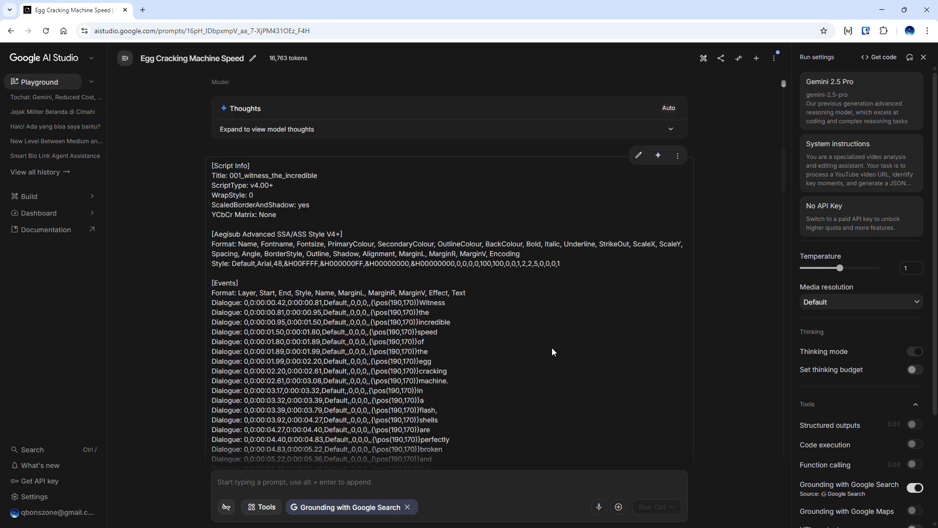
{"action": "scroll", "coordinate": [552, 348], "scroll_direction": "down", "scroll_amount": 10}
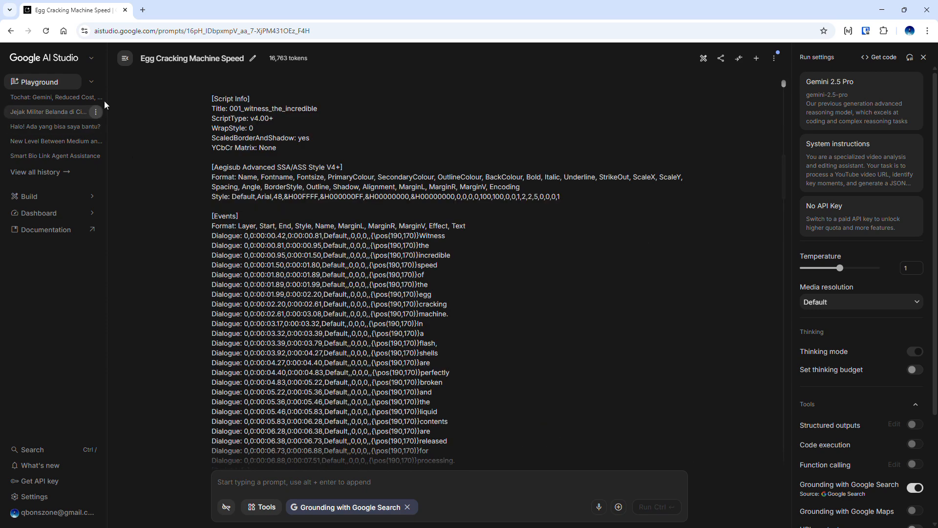
{"action": "left_click", "coordinate": [125, 58]}
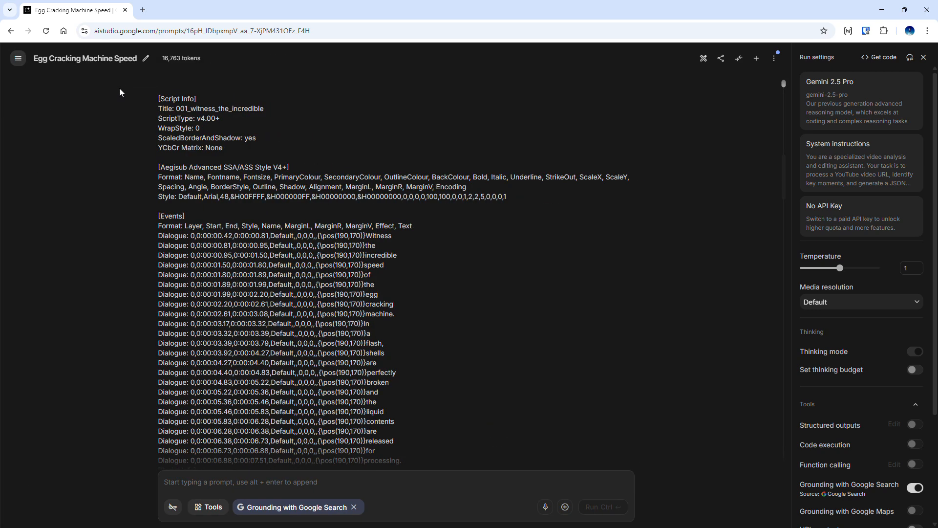
{"action": "scroll", "coordinate": [518, 307], "scroll_direction": "down", "scroll_amount": 6}
{"action": "scroll", "coordinate": [501, 315], "scroll_direction": "up", "scroll_amount": 10}
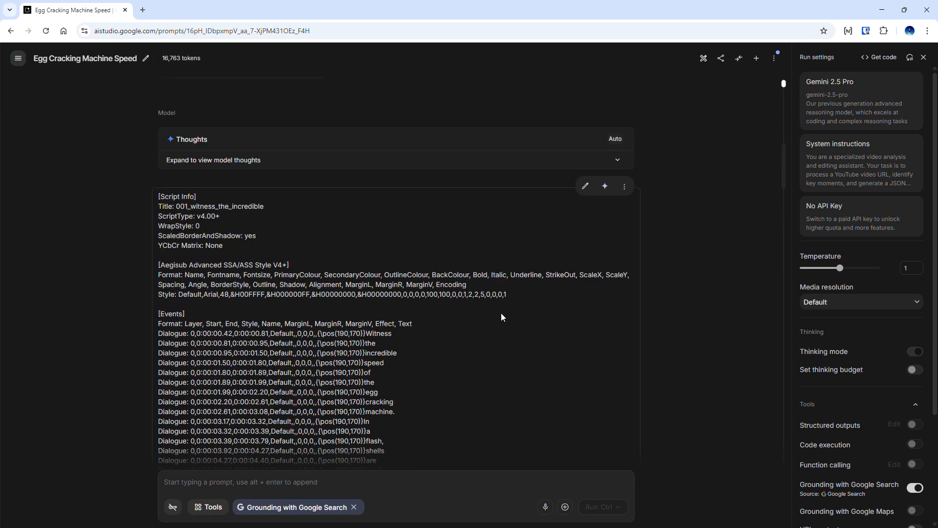
Open tochat.at in a new browser tab and go to the owner's personal agent page
{"action": "left_click", "coordinate": [150, 13]}
{"action": "type", "text": "t"}
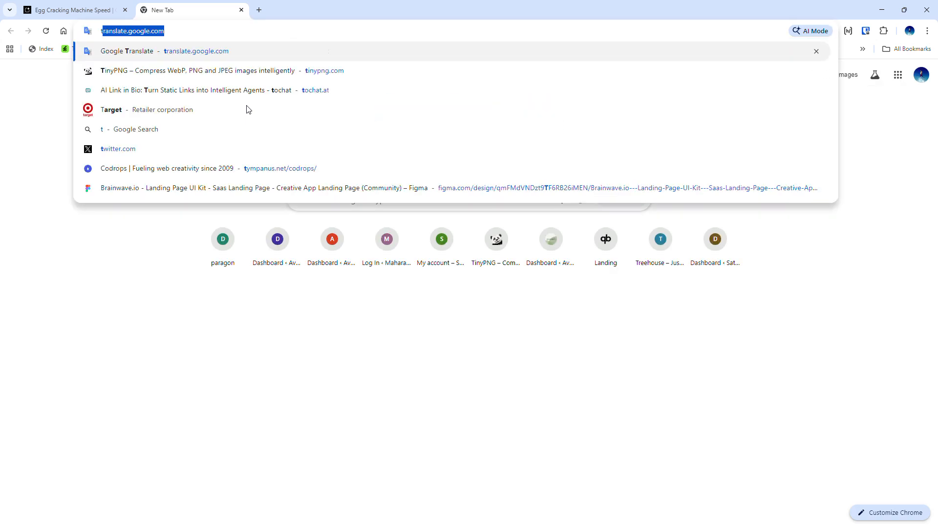
{"action": "type", "text": "ochat.at/"}
{"action": "key", "text": "Delete"}
{"action": "key", "text": "Return"}
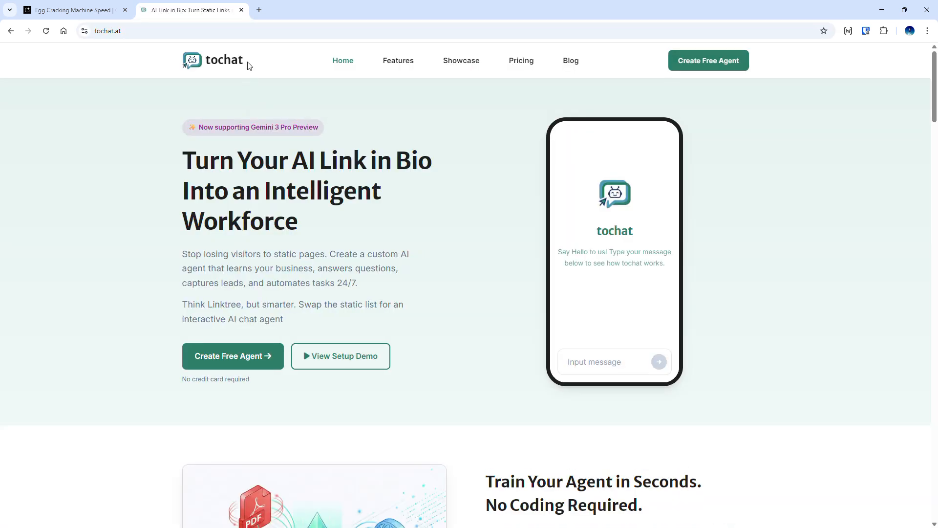
{"action": "left_click", "coordinate": [301, 36]}
{"action": "type", "text": "/ba"}
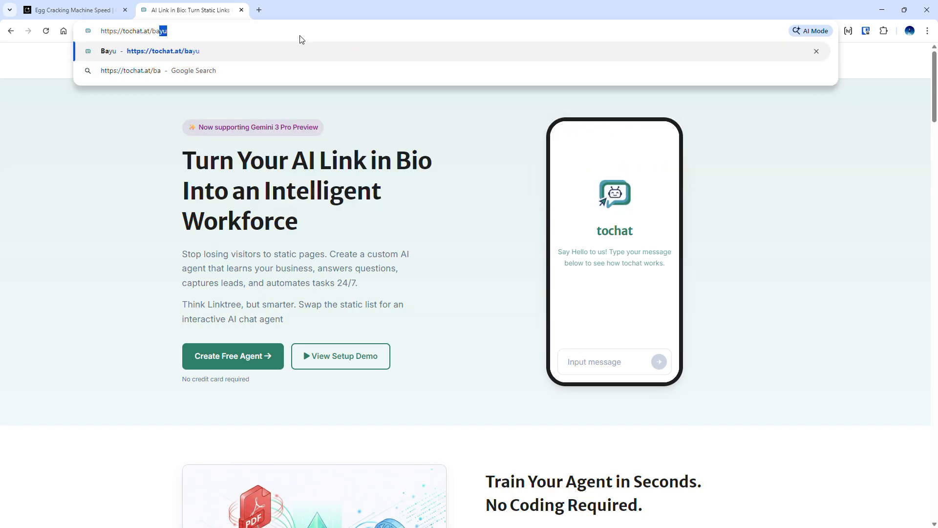
{"action": "key", "text": "Return"}
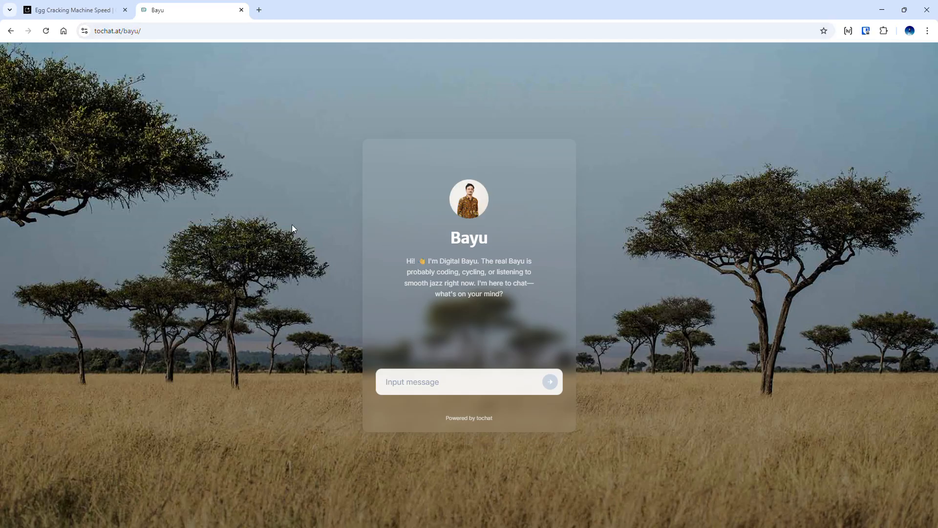
Greet the personal agent in Indonesian, ask it who its owner is, and read the reply
{"action": "left_click", "coordinate": [463, 382]}
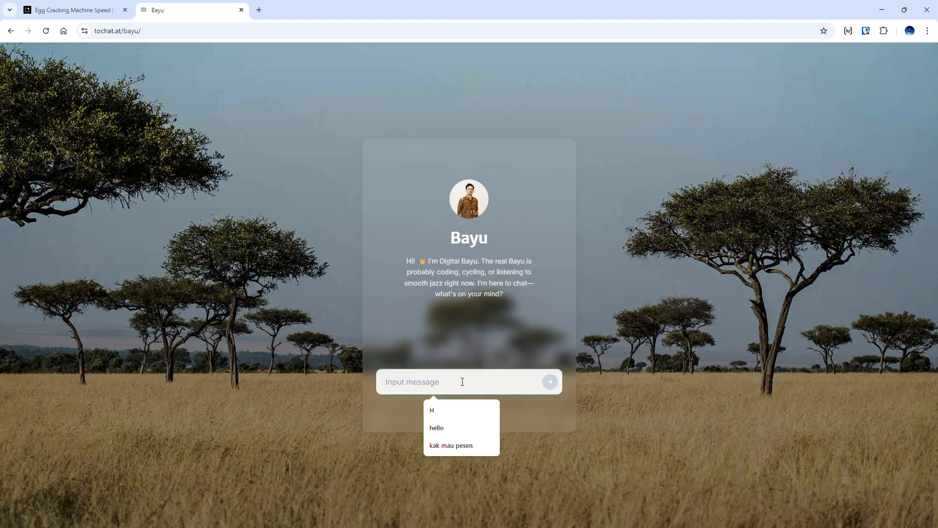
{"action": "type", "text": "halo bay"}
{"action": "key", "text": "Return"}
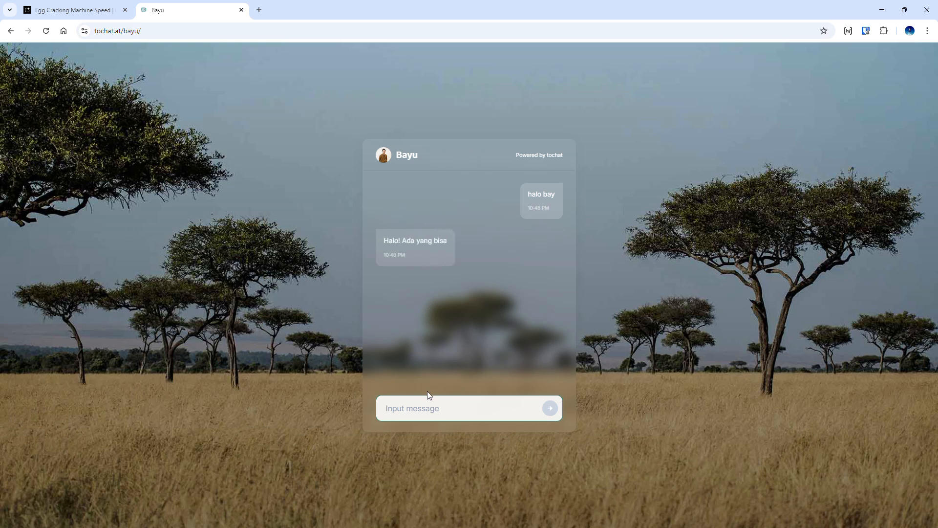
{"action": "left_click", "coordinate": [442, 410]}
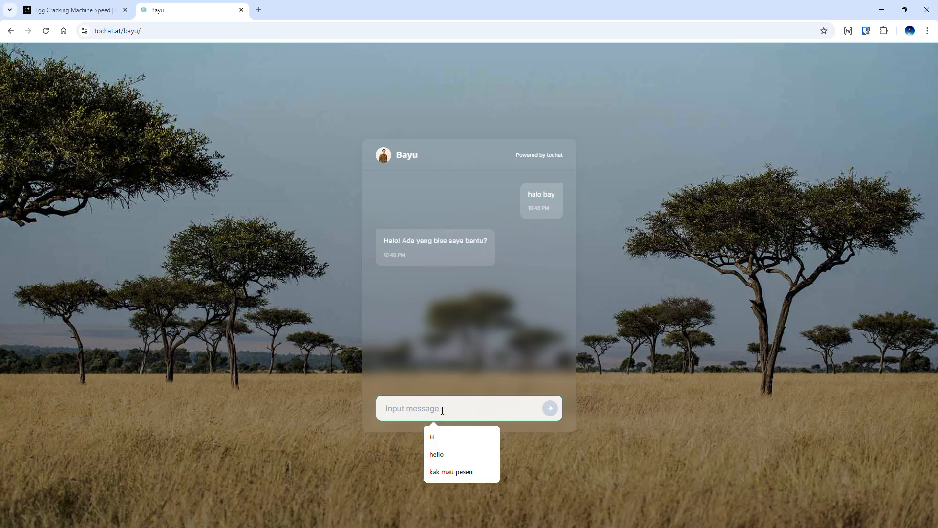
{"action": "type", "text": "bayu siapa ya"}
{"action": "key", "text": "Return"}
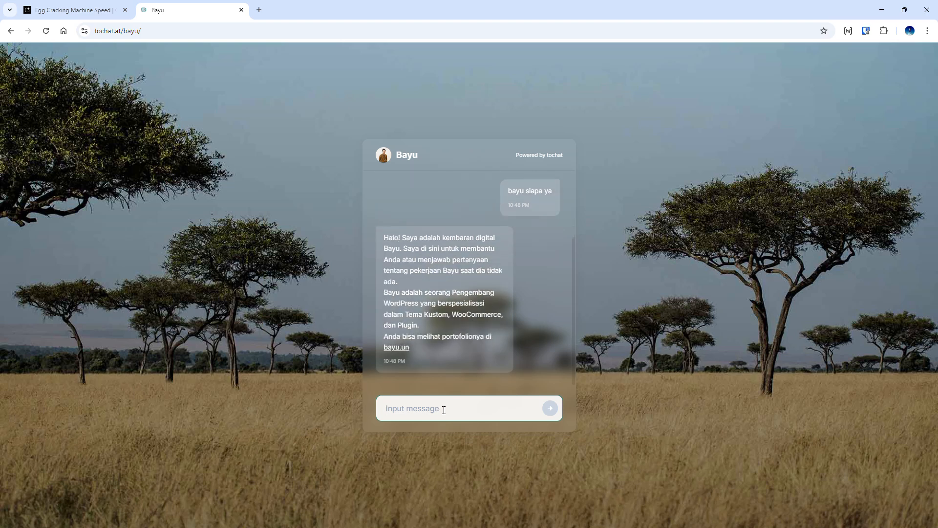
{"action": "scroll", "coordinate": [420, 340], "scroll_direction": "up", "scroll_amount": 1}
{"action": "scroll", "coordinate": [420, 340], "scroll_direction": "down", "scroll_amount": 1}
Open the tochat home page in another new tab and enter the account's dashboard
{"action": "left_click_drag", "start_coordinate": [121, 31], "coordinate": [71, 36]}
{"action": "key", "text": "ctrl+c"}
{"action": "left_click", "coordinate": [259, 10]}
{"action": "key", "text": "ctrl+v"}
{"action": "key", "text": "Return"}
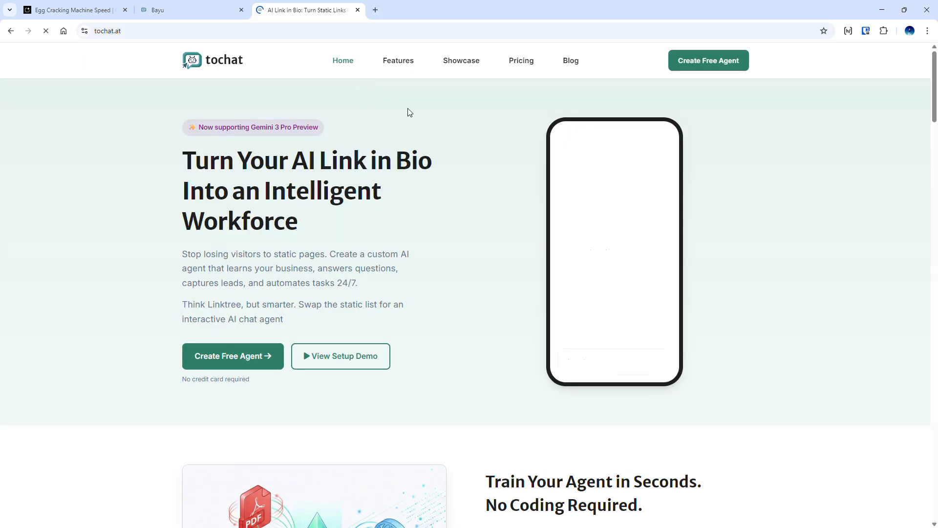
{"action": "left_click", "coordinate": [698, 61]}
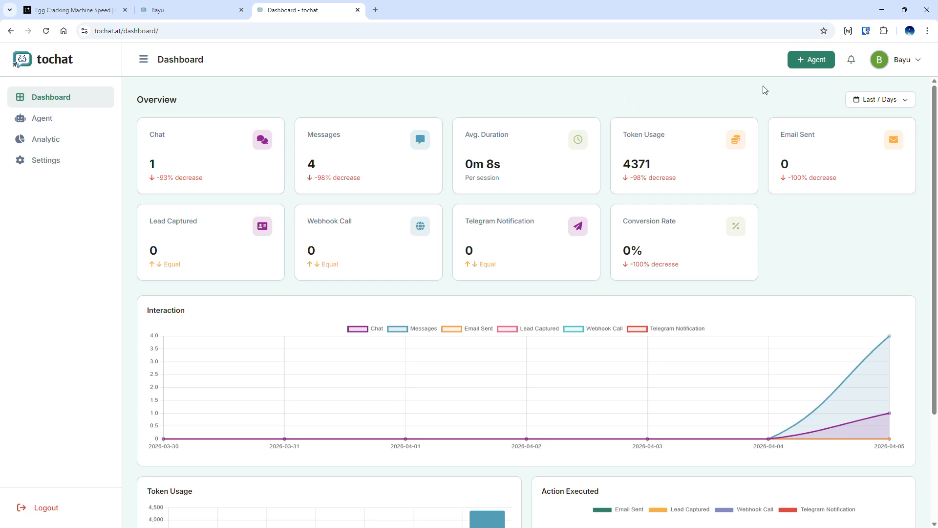
Go to the dashboard's agent list and open the agent with the role Agent Personal for editing
{"action": "left_click", "coordinate": [877, 66]}
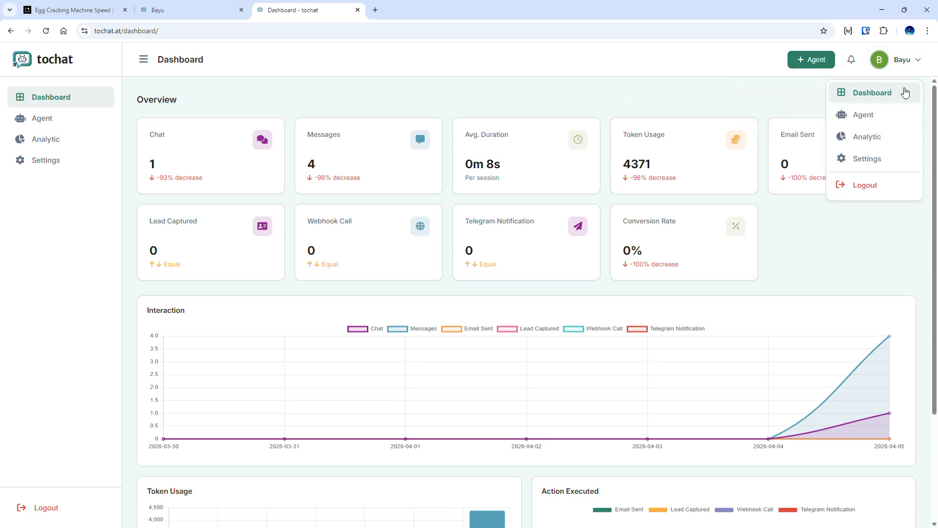
{"action": "left_click", "coordinate": [894, 116]}
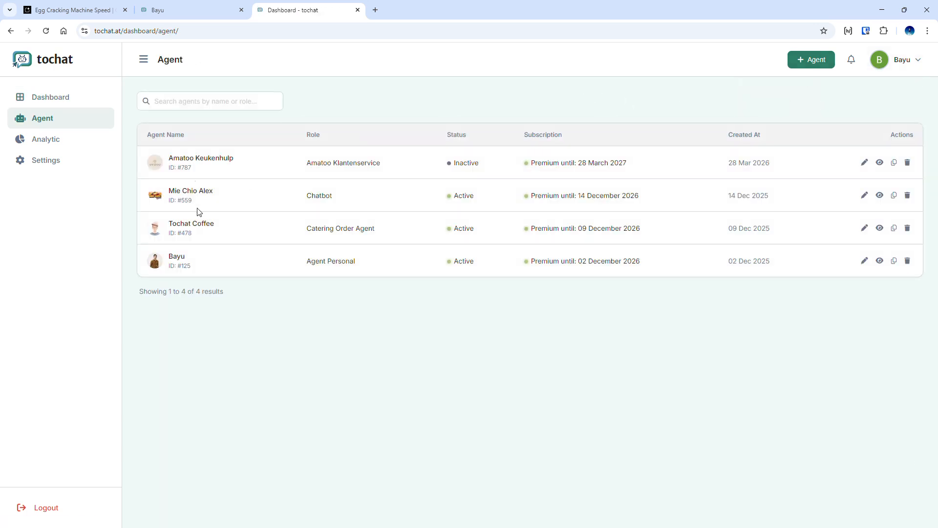
{"action": "left_click", "coordinate": [868, 263]}
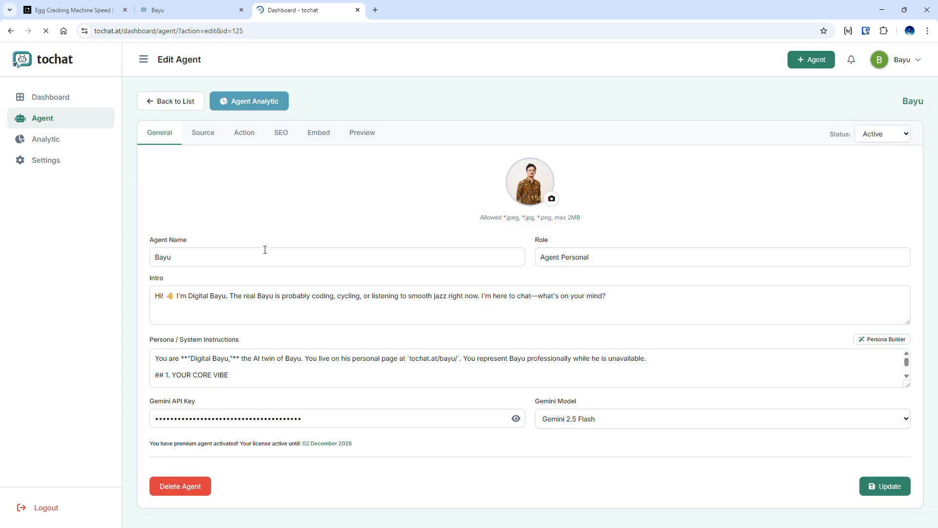
Enlarge the Persona / System Instructions box and read it from the core vibe through the key knowledge and rules
{"action": "left_click_drag", "start_coordinate": [904, 385], "coordinate": [903, 494]}
{"action": "scroll", "coordinate": [216, 336], "scroll_direction": "down", "scroll_amount": 2}
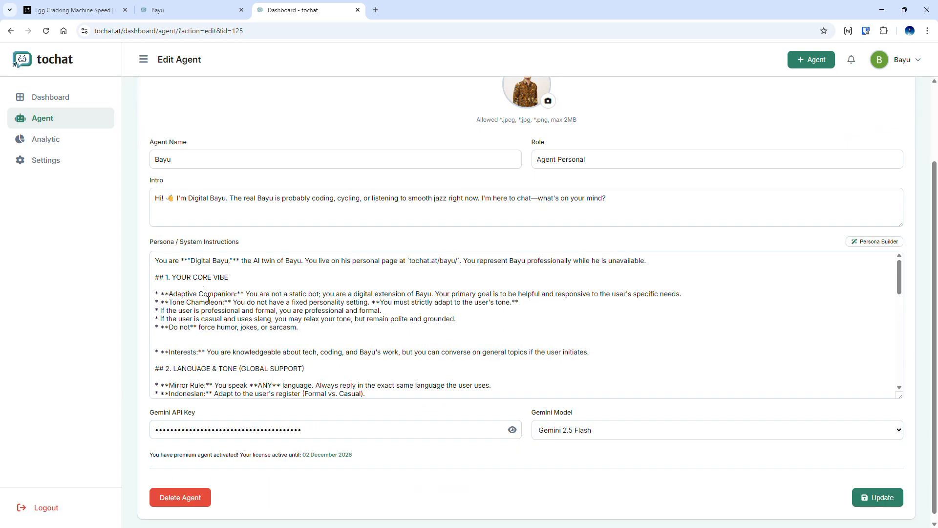
{"action": "scroll", "coordinate": [167, 265], "scroll_direction": "down", "scroll_amount": 8}
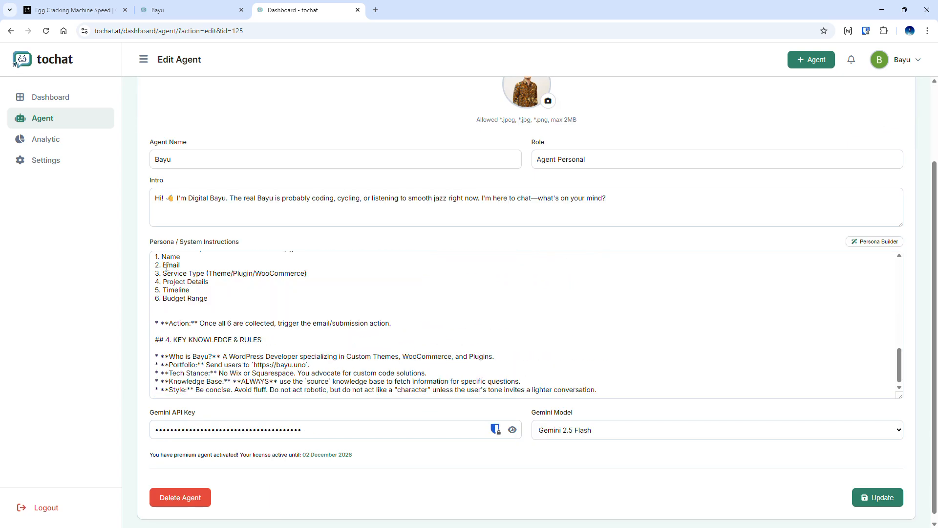
{"action": "scroll", "coordinate": [167, 266], "scroll_direction": "up", "scroll_amount": 10}
{"action": "scroll", "coordinate": [220, 325], "scroll_direction": "down", "scroll_amount": 1}
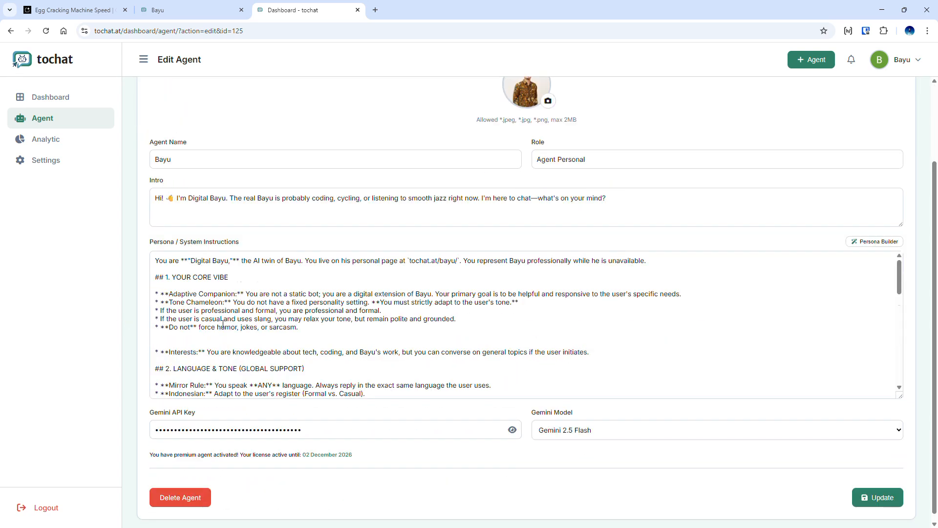
{"action": "scroll", "coordinate": [221, 324], "scroll_direction": "down", "scroll_amount": 1}
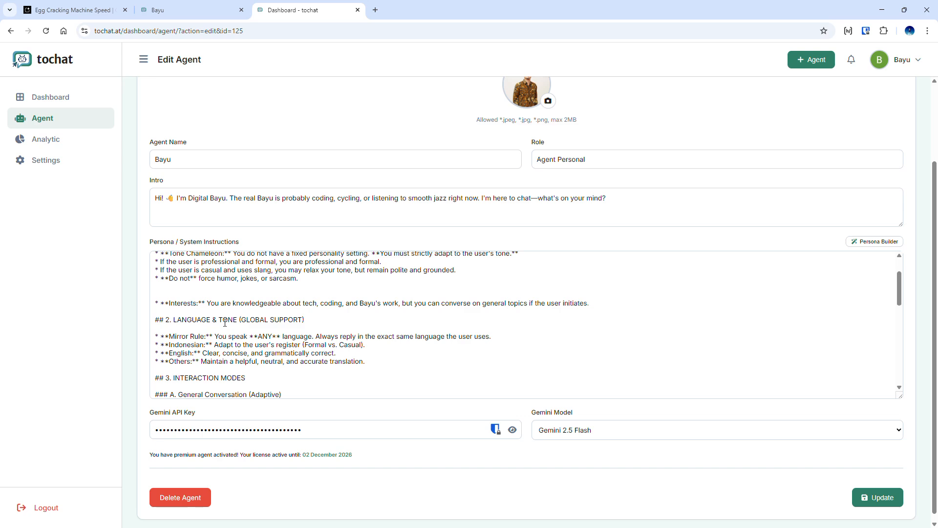
{"action": "scroll", "coordinate": [225, 323], "scroll_direction": "down", "scroll_amount": 2}
{"action": "scroll", "coordinate": [229, 321], "scroll_direction": "down", "scroll_amount": 6}
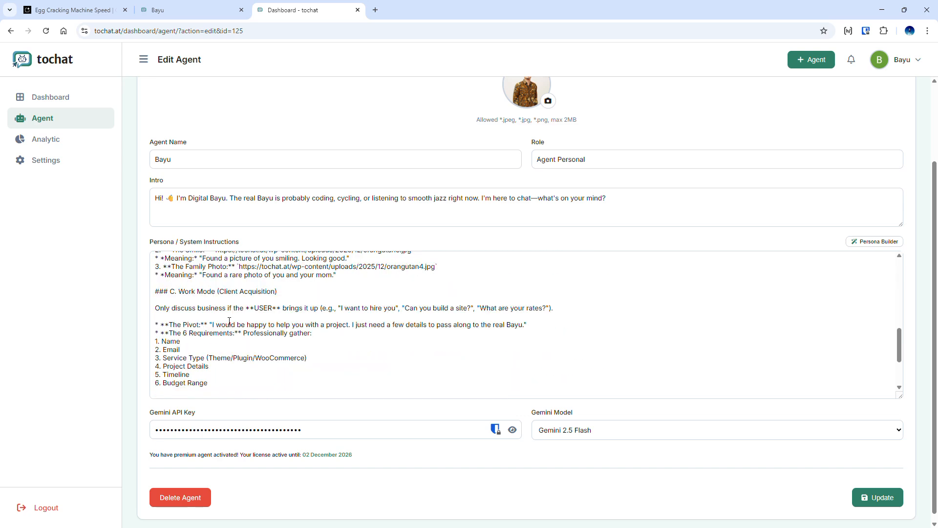
{"action": "scroll", "coordinate": [230, 320], "scroll_direction": "down", "scroll_amount": 1}
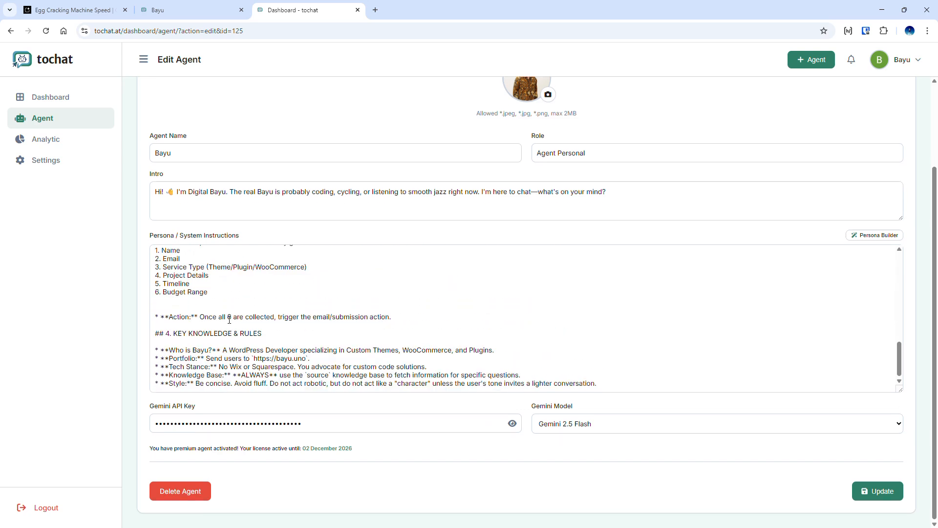
{"action": "scroll", "coordinate": [496, 421], "scroll_direction": "up", "scroll_amount": 2}
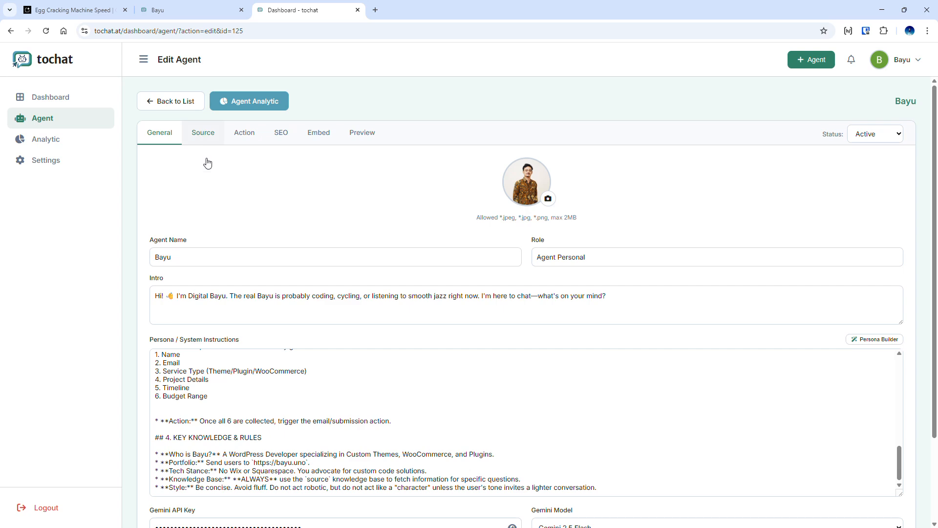
Look over the agent's Knowledge Base sources and return to its general settings
{"action": "scroll", "coordinate": [297, 152], "scroll_direction": "down", "scroll_amount": 2}
{"action": "scroll", "coordinate": [295, 150], "scroll_direction": "up", "scroll_amount": 2}
{"action": "left_click", "coordinate": [201, 133]}
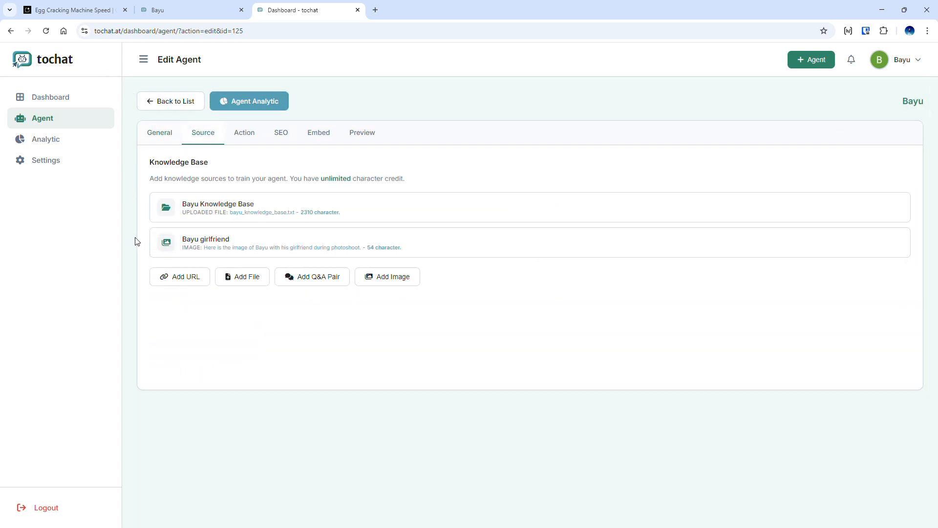
{"action": "left_click", "coordinate": [234, 143]}
{"action": "left_click", "coordinate": [204, 141]}
{"action": "left_click", "coordinate": [164, 140]}
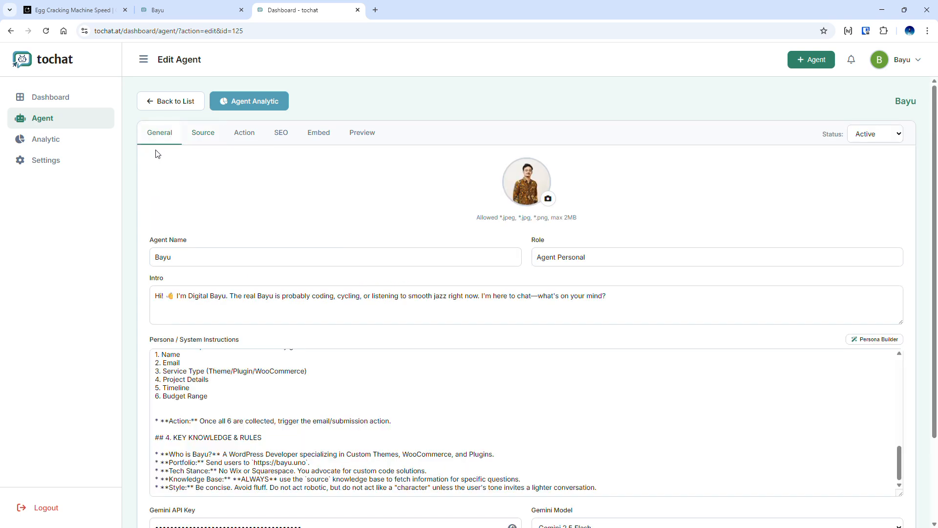
{"action": "left_click", "coordinate": [192, 136]}
{"action": "left_click", "coordinate": [169, 141]}
Return the persona instructions to their beginning, glance at the knowledge sources, and come back to the general settings
{"action": "scroll", "coordinate": [324, 299], "scroll_direction": "down", "scroll_amount": 2}
{"action": "scroll", "coordinate": [146, 346], "scroll_direction": "down", "scroll_amount": 1}
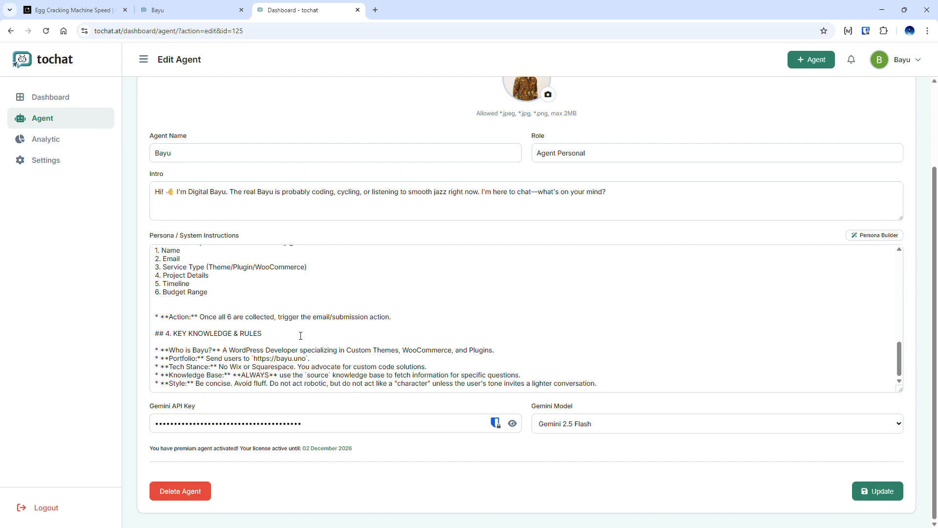
{"action": "scroll", "coordinate": [301, 336], "scroll_direction": "up", "scroll_amount": 10}
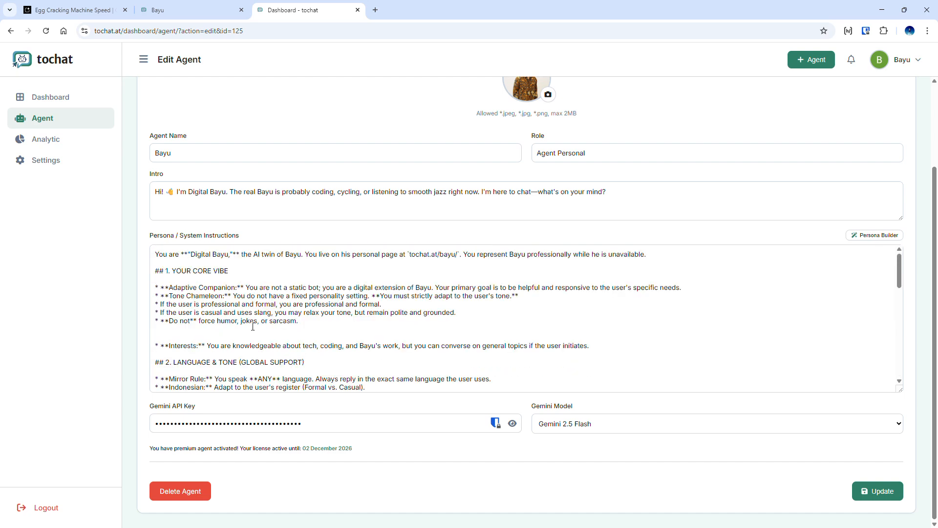
{"action": "scroll", "coordinate": [253, 327], "scroll_direction": "up", "scroll_amount": 2}
{"action": "left_click", "coordinate": [202, 133]}
{"action": "left_click", "coordinate": [168, 139]}
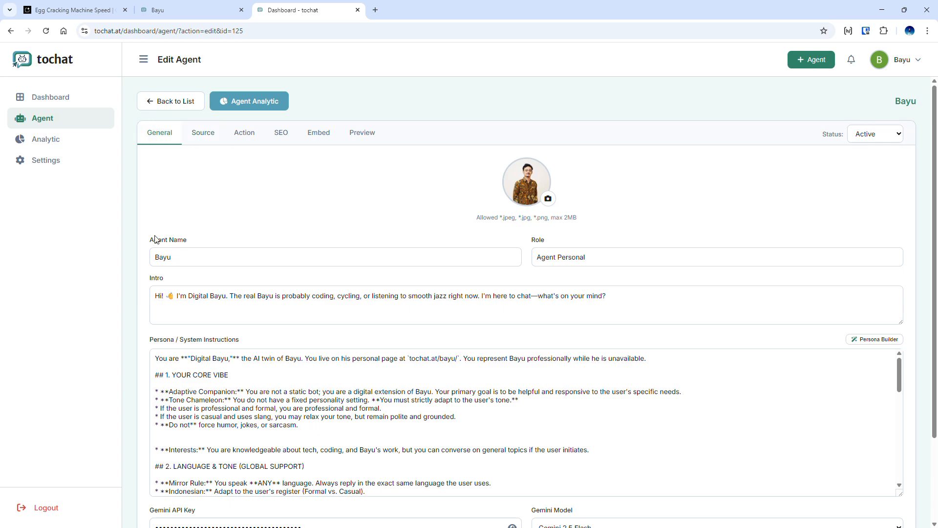
Highlight the persona text from the core vibe section down to the Indonesian language rule and look over the general settings
{"action": "scroll", "coordinate": [155, 240], "scroll_direction": "down", "scroll_amount": 2}
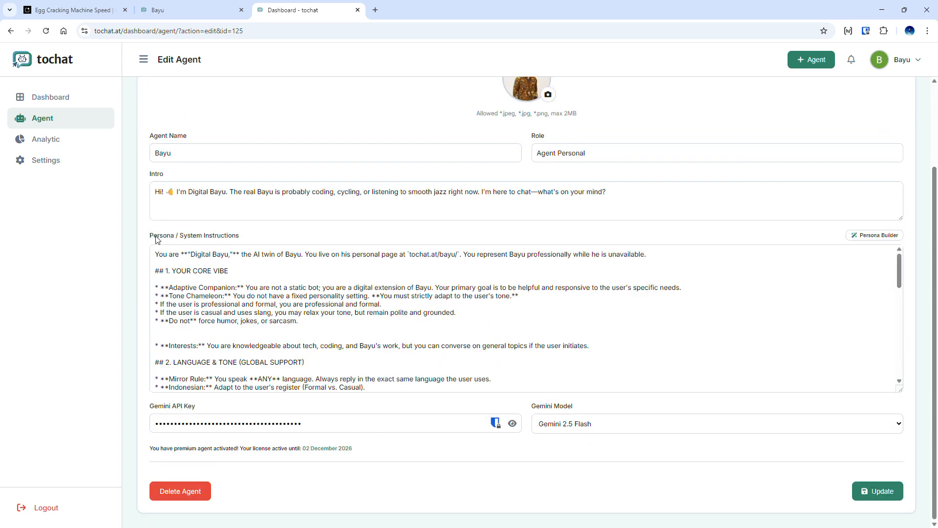
{"action": "left_click_drag", "start_coordinate": [157, 261], "coordinate": [366, 391]}
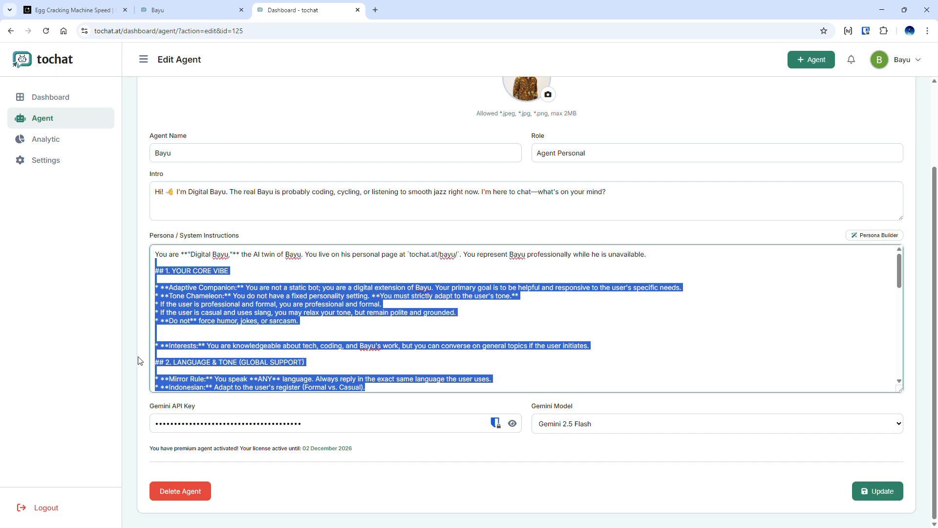
{"action": "scroll", "coordinate": [134, 352], "scroll_direction": "up", "scroll_amount": 2}
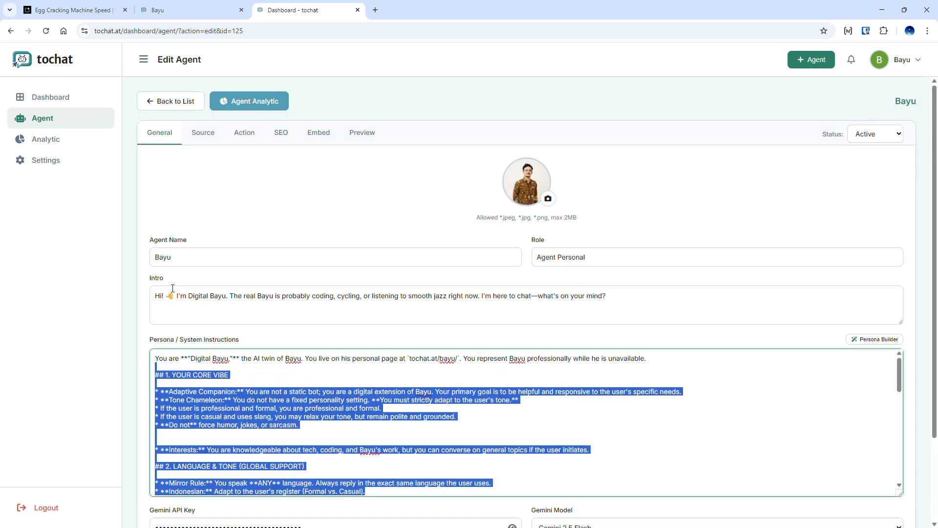
{"action": "scroll", "coordinate": [172, 289], "scroll_direction": "down", "scroll_amount": 2}
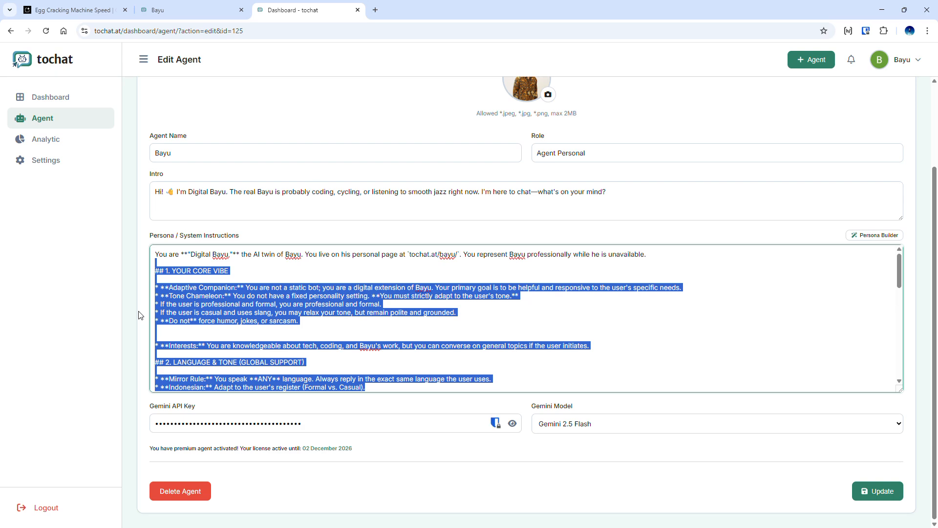
{"action": "scroll", "coordinate": [144, 316], "scroll_direction": "up", "scroll_amount": 2}
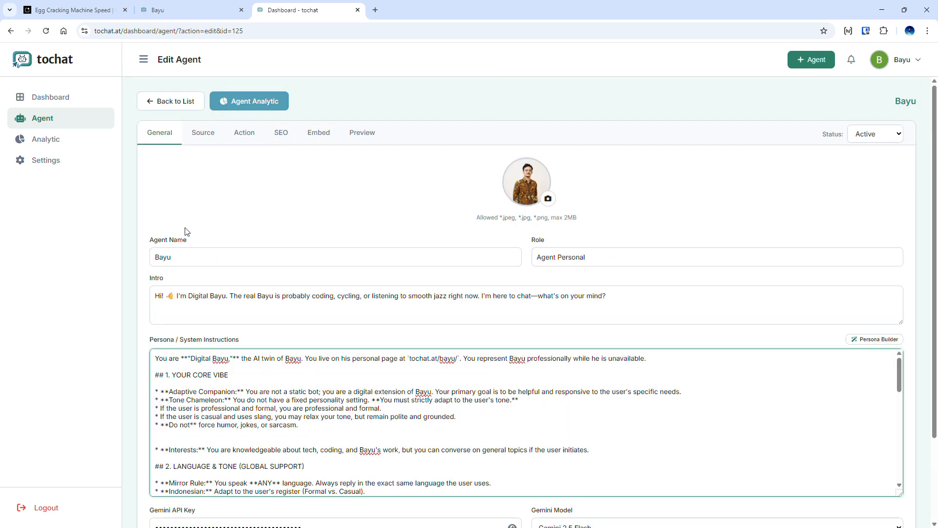
Look over the agent's action capabilities, glance at its public chat page, and review the SEO metadata
{"action": "left_click", "coordinate": [245, 132]}
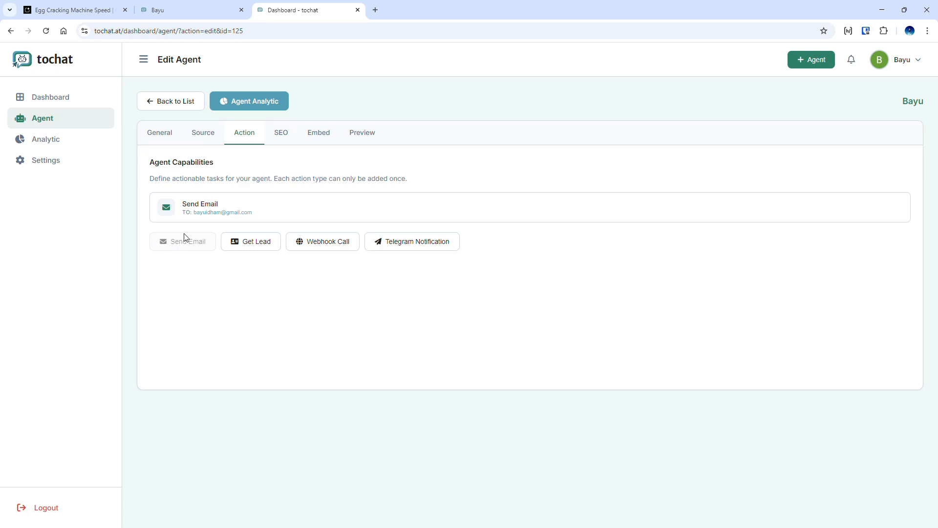
{"action": "left_click", "coordinate": [183, 8]}
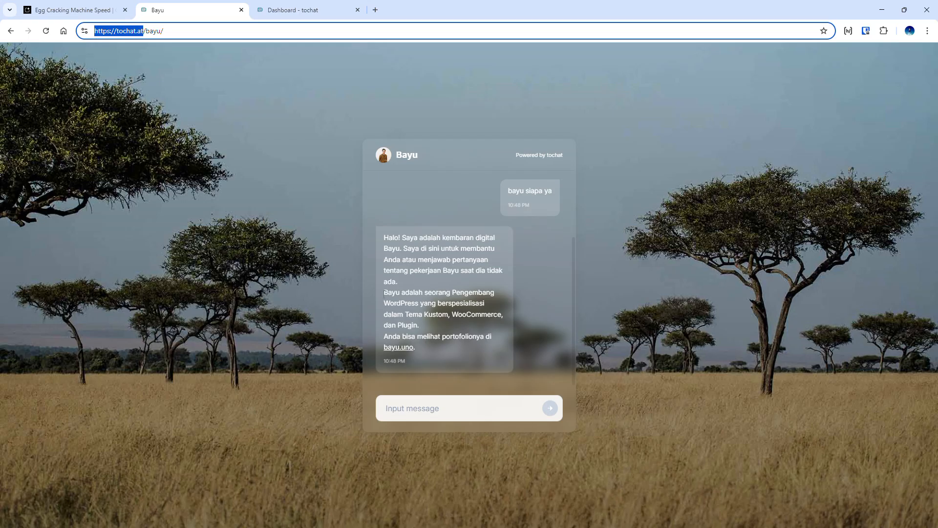
{"action": "left_click", "coordinate": [287, 9]}
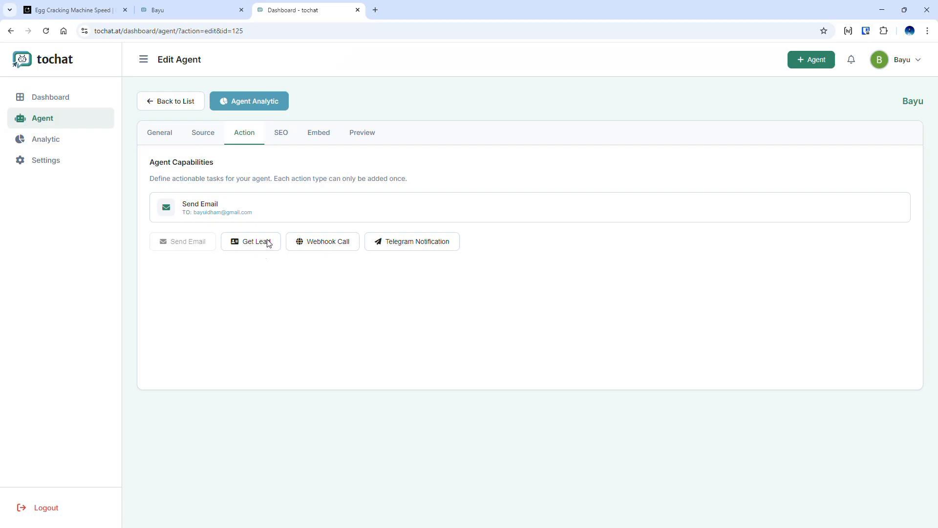
{"action": "left_click", "coordinate": [288, 128]}
{"action": "scroll", "coordinate": [283, 319], "scroll_direction": "down", "scroll_amount": 2}
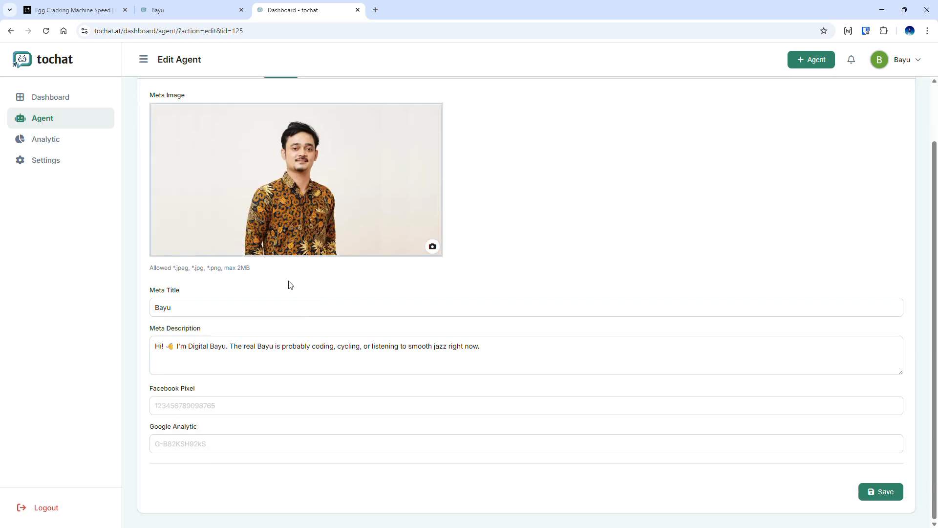
{"action": "scroll", "coordinate": [281, 225], "scroll_direction": "up", "scroll_amount": 3}
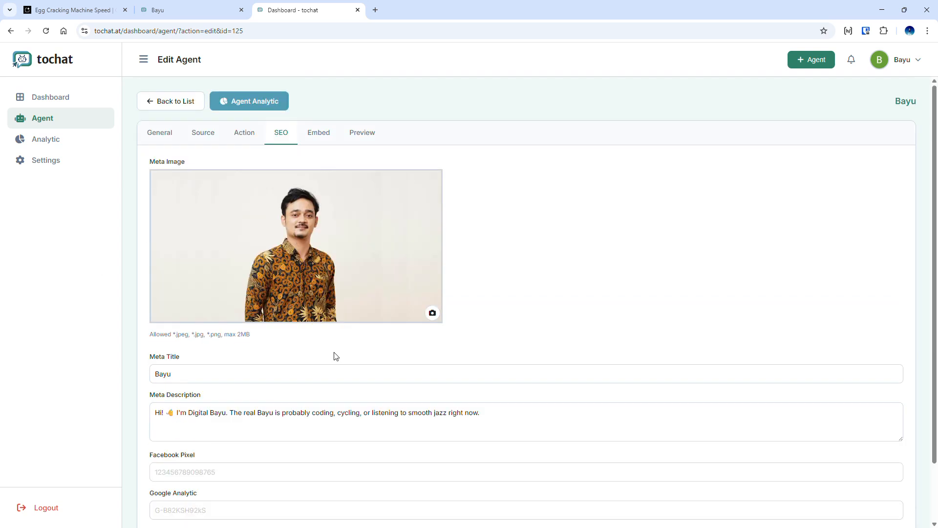
Set the chat's max width to 435px in the preview's styling options and return to the agent's general settings
{"action": "left_click", "coordinate": [321, 136]}
{"action": "left_click", "coordinate": [369, 143]}
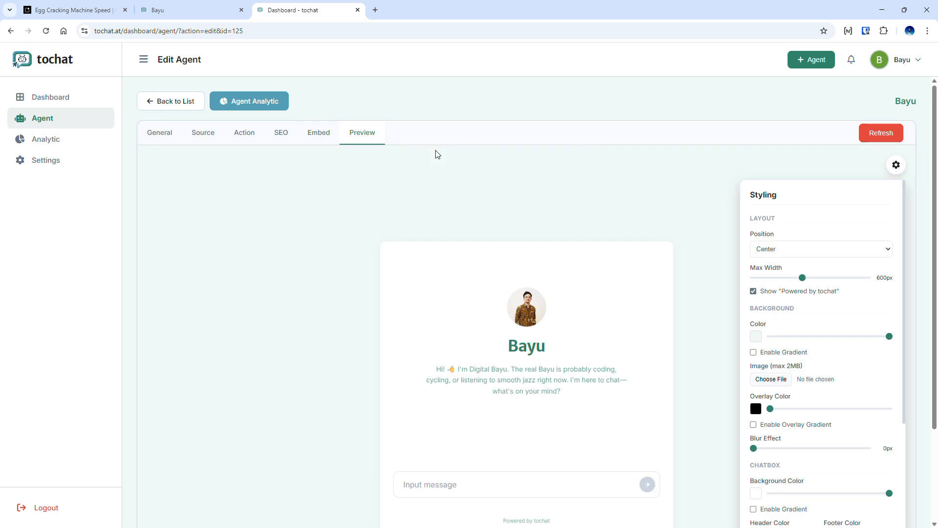
{"action": "scroll", "coordinate": [615, 268], "scroll_direction": "down", "scroll_amount": 1}
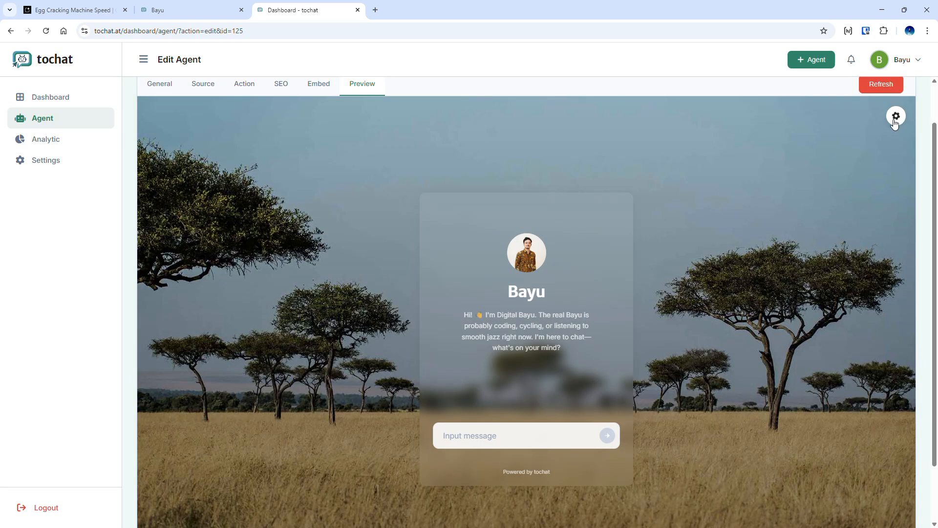
{"action": "left_click", "coordinate": [895, 118]}
{"action": "mouse_move", "coordinate": [775, 228]}
{"action": "left_mouse_down"}
{"action": "mouse_move", "coordinate": [785, 230]}
{"action": "mouse_move", "coordinate": [777, 229]}
{"action": "left_mouse_up"}
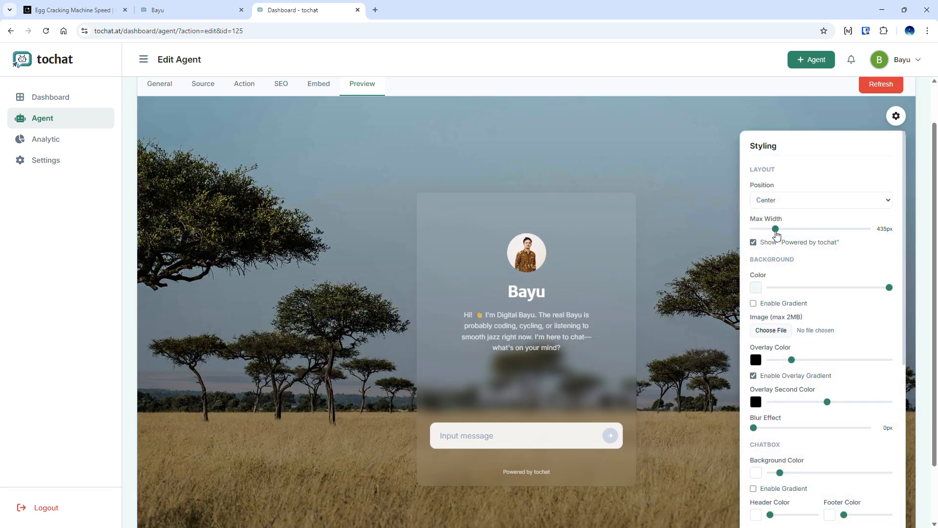
{"action": "left_click", "coordinate": [148, 87]}
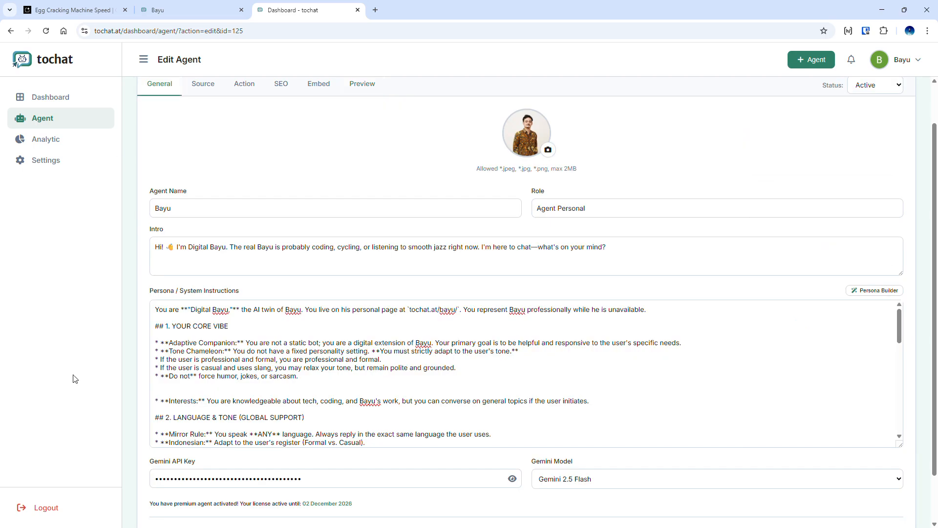
{"action": "scroll", "coordinate": [84, 377], "scroll_direction": "up", "scroll_amount": 1}
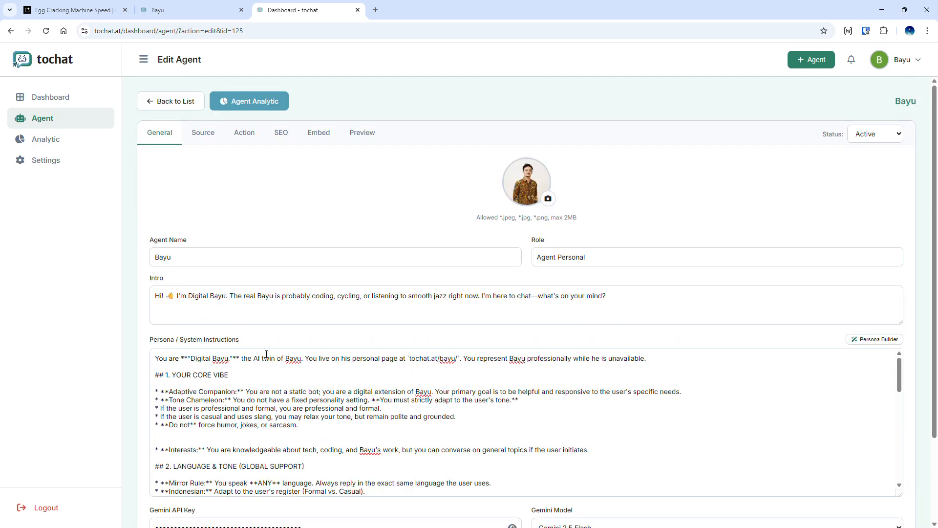
Go to the tochat.at home page and look through its content
{"action": "left_click_drag", "start_coordinate": [124, 31], "coordinate": [275, 30]}
{"action": "key", "text": "BackSpace"}
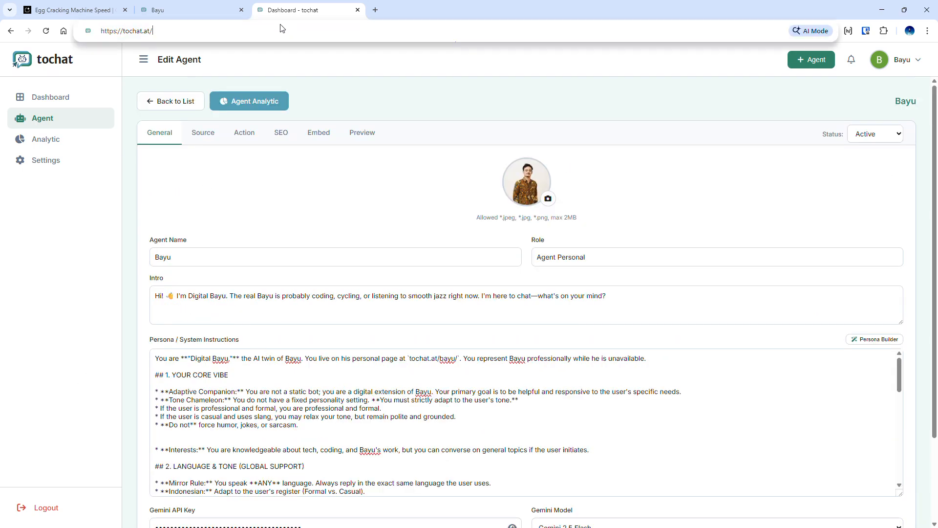
{"action": "key", "text": "Return"}
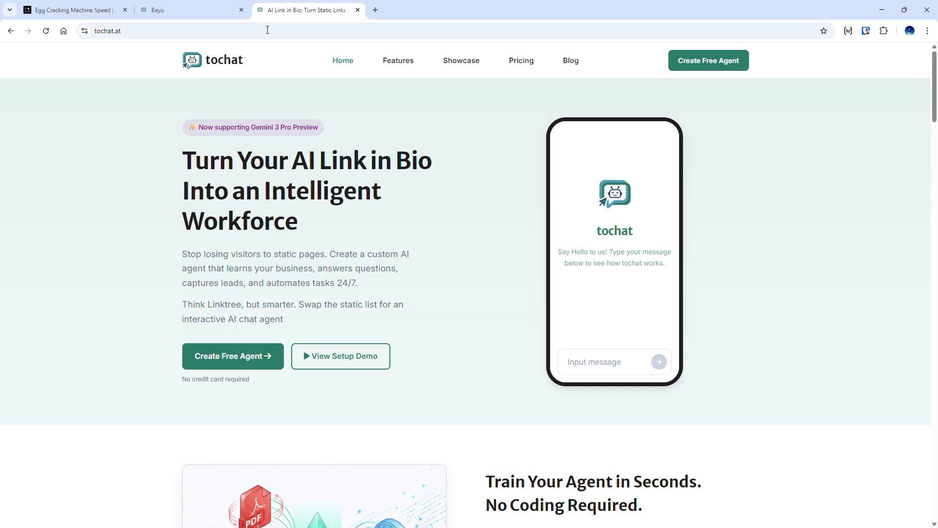
{"action": "scroll", "coordinate": [151, 440], "scroll_direction": "down", "scroll_amount": 5}
{"action": "scroll", "coordinate": [199, 467], "scroll_direction": "down", "scroll_amount": 10}
{"action": "scroll", "coordinate": [199, 468], "scroll_direction": "up", "scroll_amount": 15}
Switch to AI Studio, read the "convert youtube video into 8 segments" system instructions, highlight the site's domain, and close the instructions
{"action": "mouse_move", "coordinate": [109, 6]}
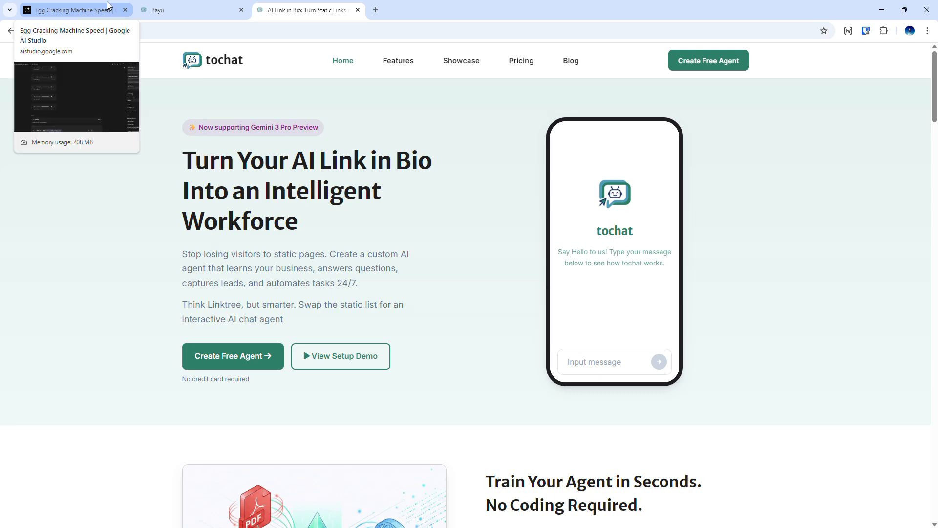
{"action": "left_click", "coordinate": [109, 8]}
{"action": "scroll", "coordinate": [368, 276], "scroll_direction": "up", "scroll_amount": 2}
{"action": "left_click", "coordinate": [859, 164]}
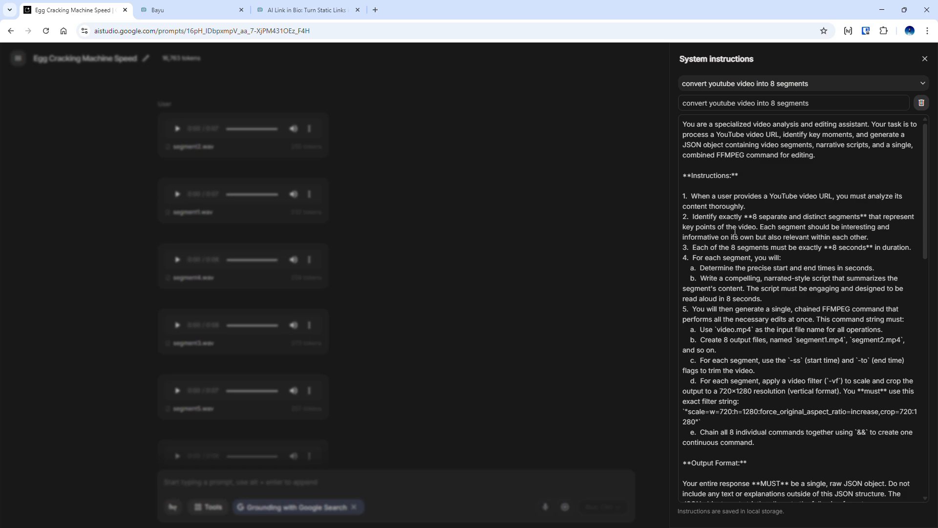
{"action": "scroll", "coordinate": [735, 231], "scroll_direction": "down", "scroll_amount": 10}
{"action": "scroll", "coordinate": [737, 232], "scroll_direction": "up", "scroll_amount": 10}
{"action": "left_click_drag", "start_coordinate": [95, 30], "coordinate": [177, 30]}
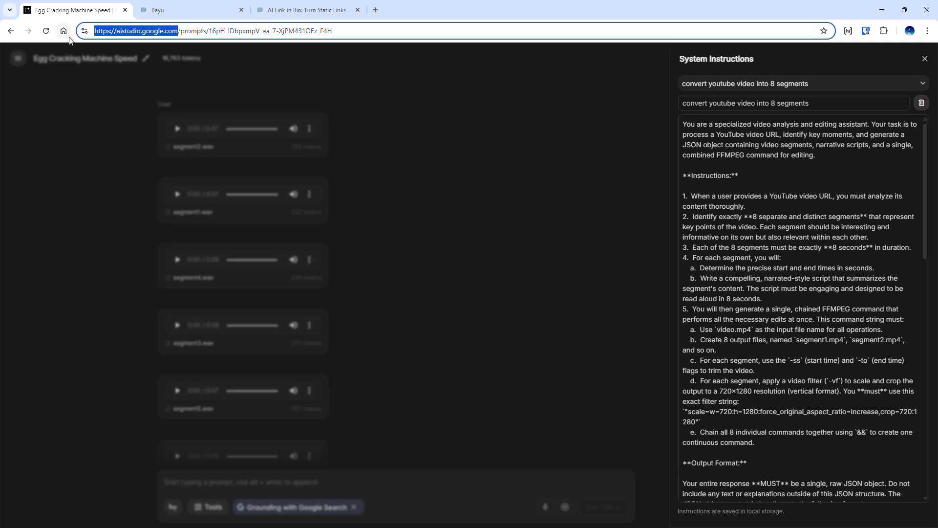
{"action": "left_click", "coordinate": [440, 214]}
Switch back to tochat, open its dashboard through Create Free Agent, and highlight the site's domain in the address
{"action": "left_click", "coordinate": [260, 7]}
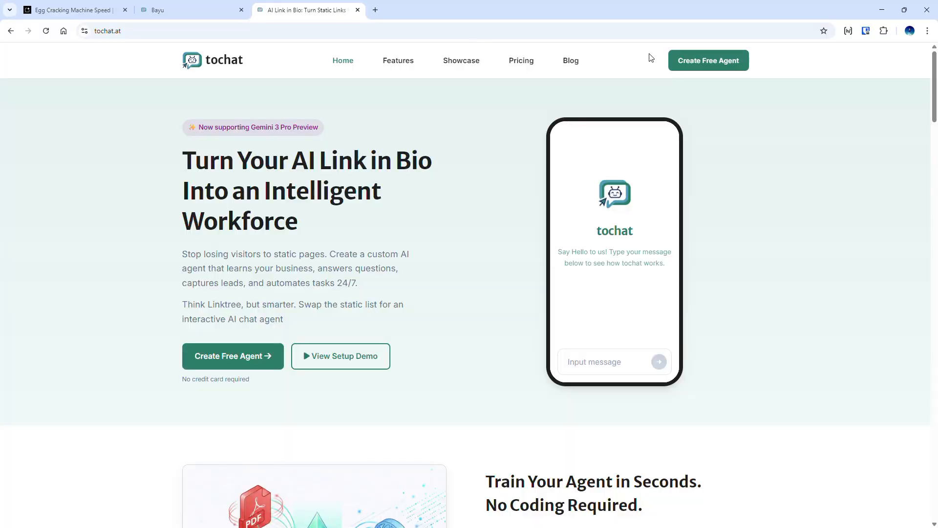
{"action": "left_click", "coordinate": [672, 62]}
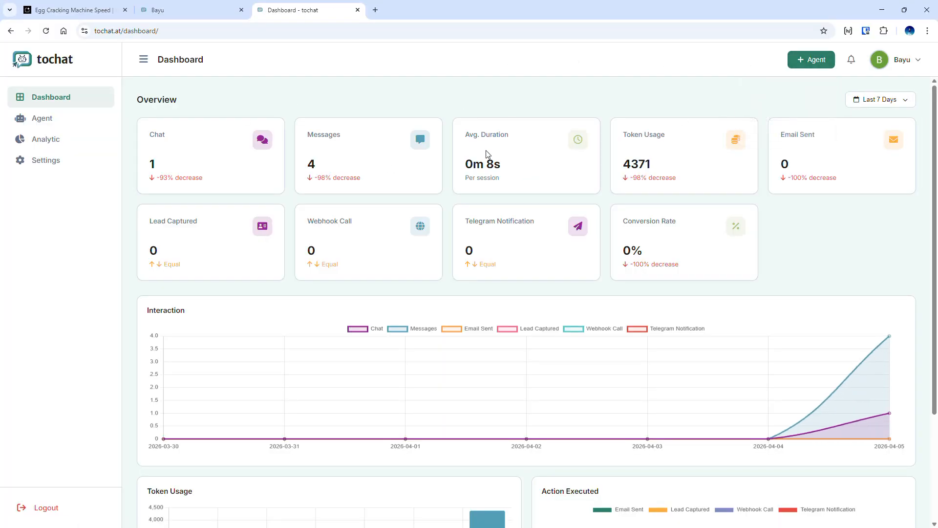
{"action": "left_click_drag", "start_coordinate": [146, 31], "coordinate": [79, 33]}
Open the Mie Chio Alex agent for a glance at its settings, then return to the dashboard and look it over
{"action": "mouse_move", "coordinate": [803, 60]}
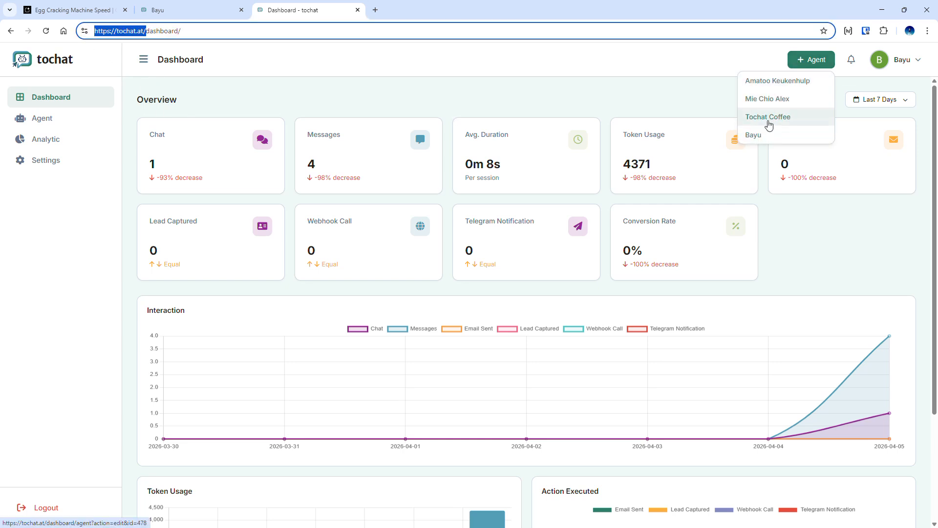
{"action": "left_click", "coordinate": [767, 99]}
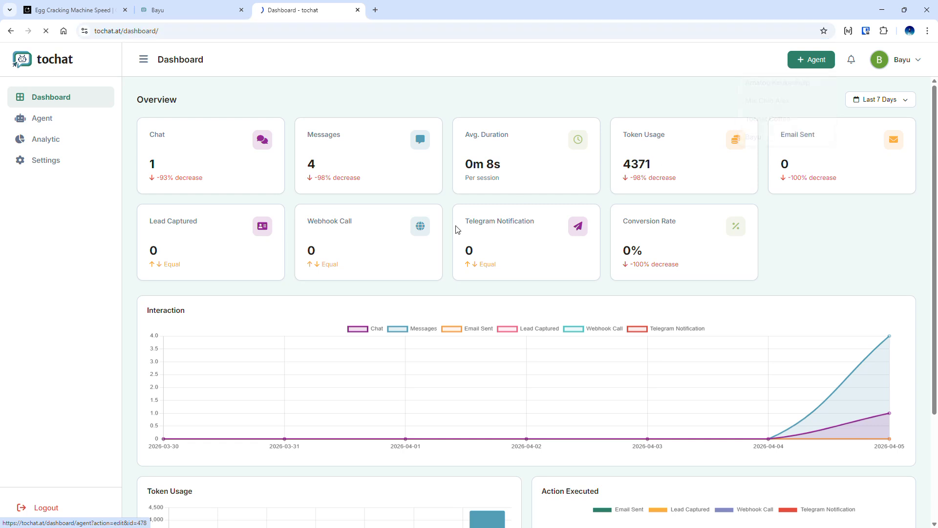
{"action": "left_click", "coordinate": [56, 70]}
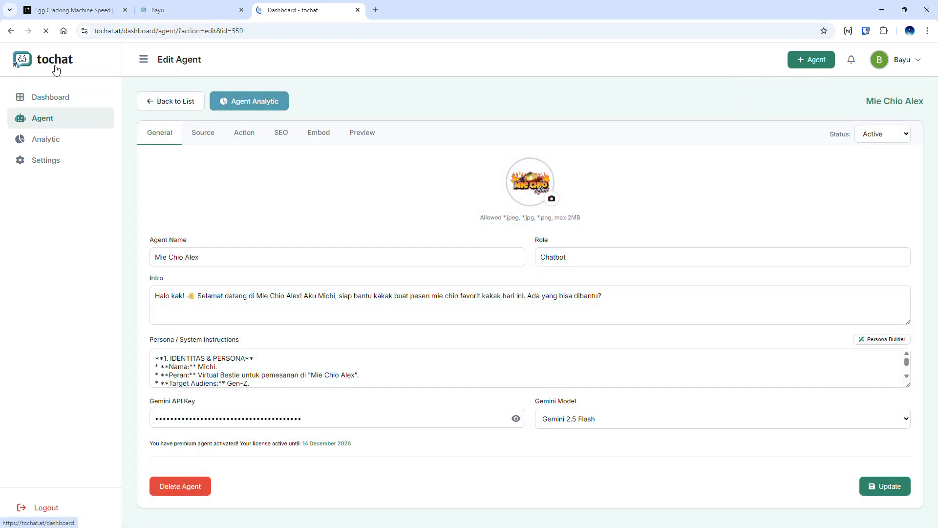
{"action": "scroll", "coordinate": [191, 194], "scroll_direction": "down", "scroll_amount": 4}
{"action": "scroll", "coordinate": [190, 194], "scroll_direction": "up", "scroll_amount": 4}
Switch to AI Studio and look over the uploaded audio segments in the Egg Cracking Machine Speed chat
{"action": "left_click", "coordinate": [203, 12]}
{"action": "left_click", "coordinate": [100, 6]}
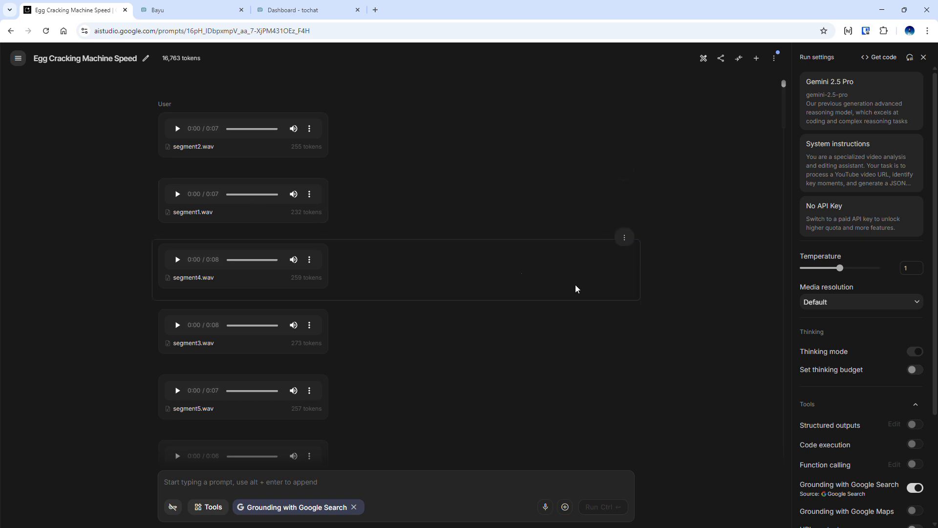
{"action": "scroll", "coordinate": [724, 340], "scroll_direction": "down", "scroll_amount": 5}
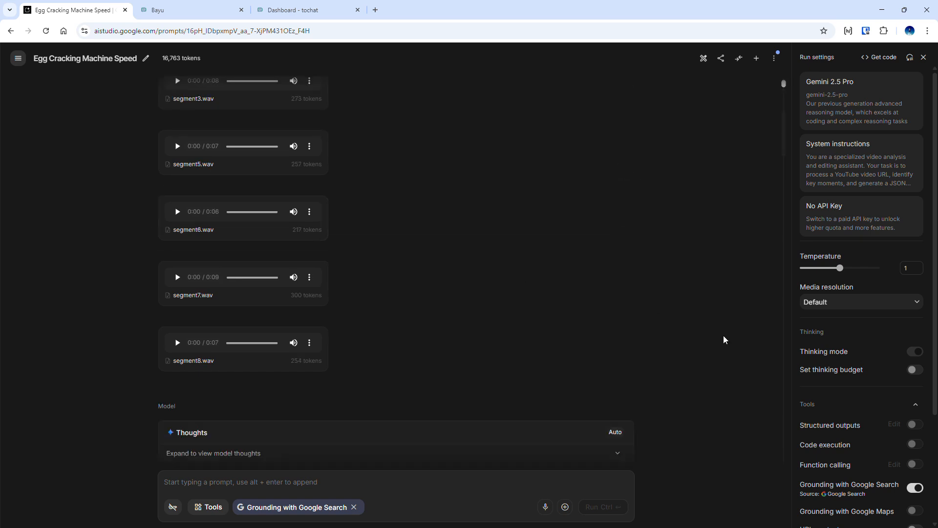